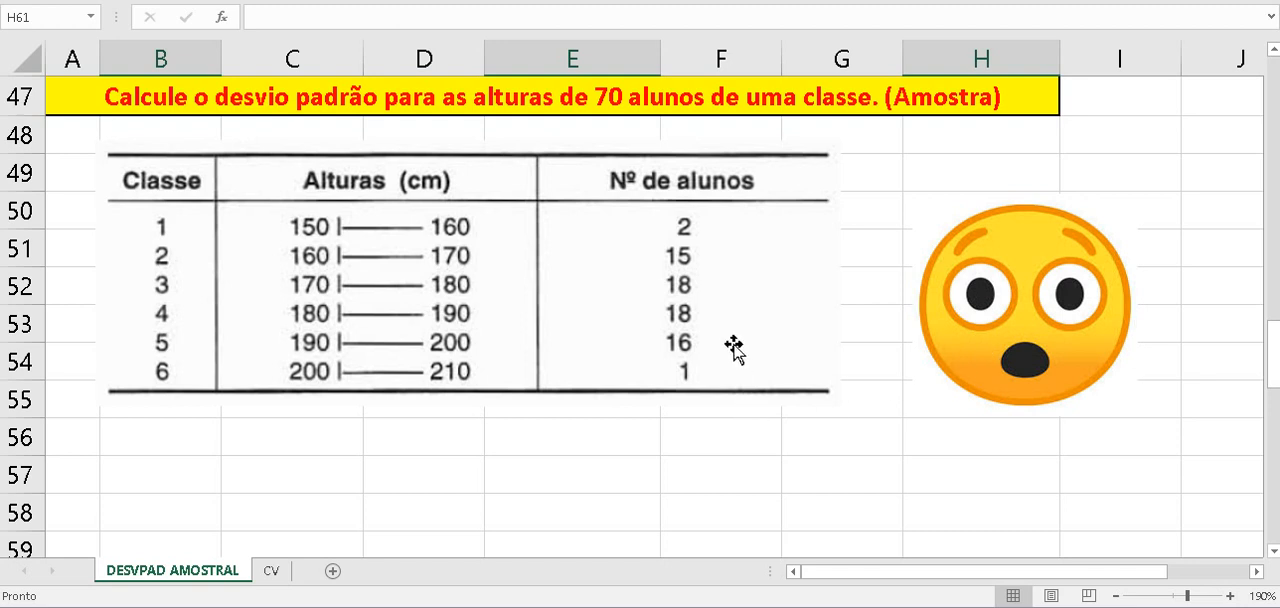
- Clear the Xi and Xi*fi values, including their totals row, from cells F61:G67 of the frequency table
scroll(734, 347, down, 1)
scroll(734, 347, down, 2)
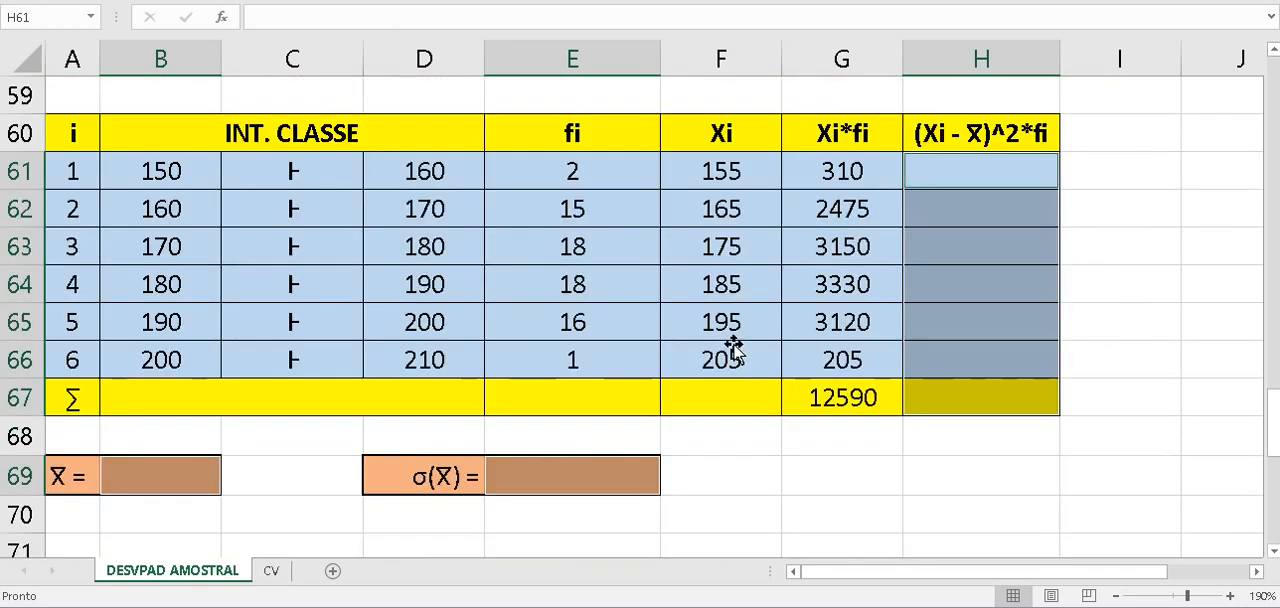
click(977, 470)
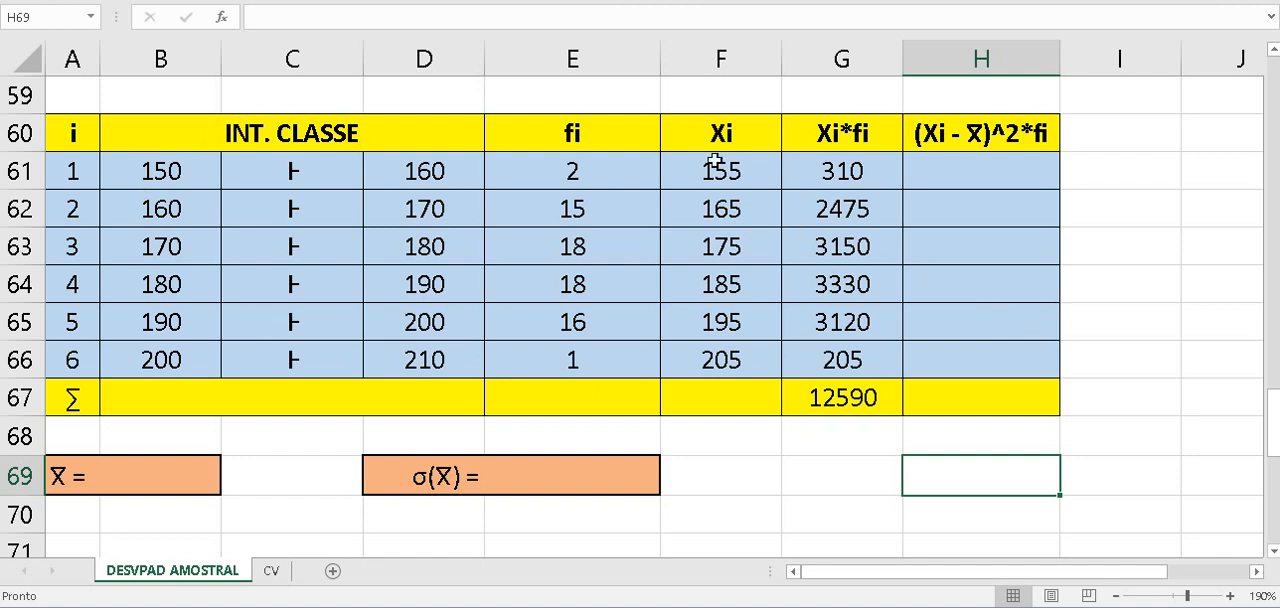
drag(712, 161, 898, 386)
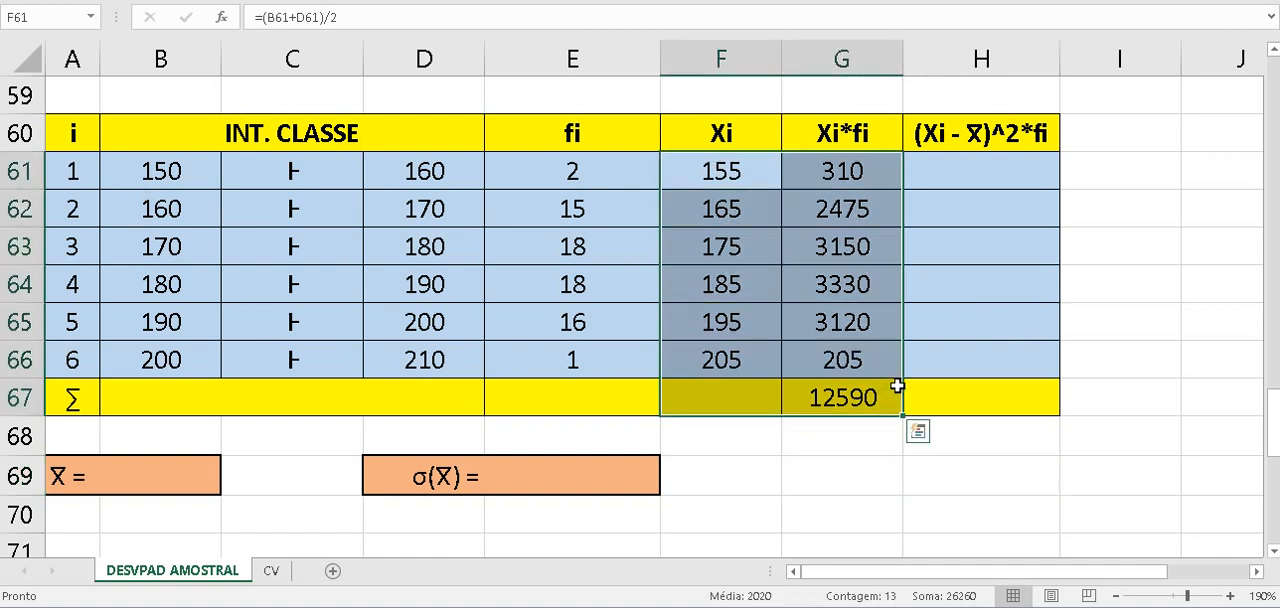
key(Delete)
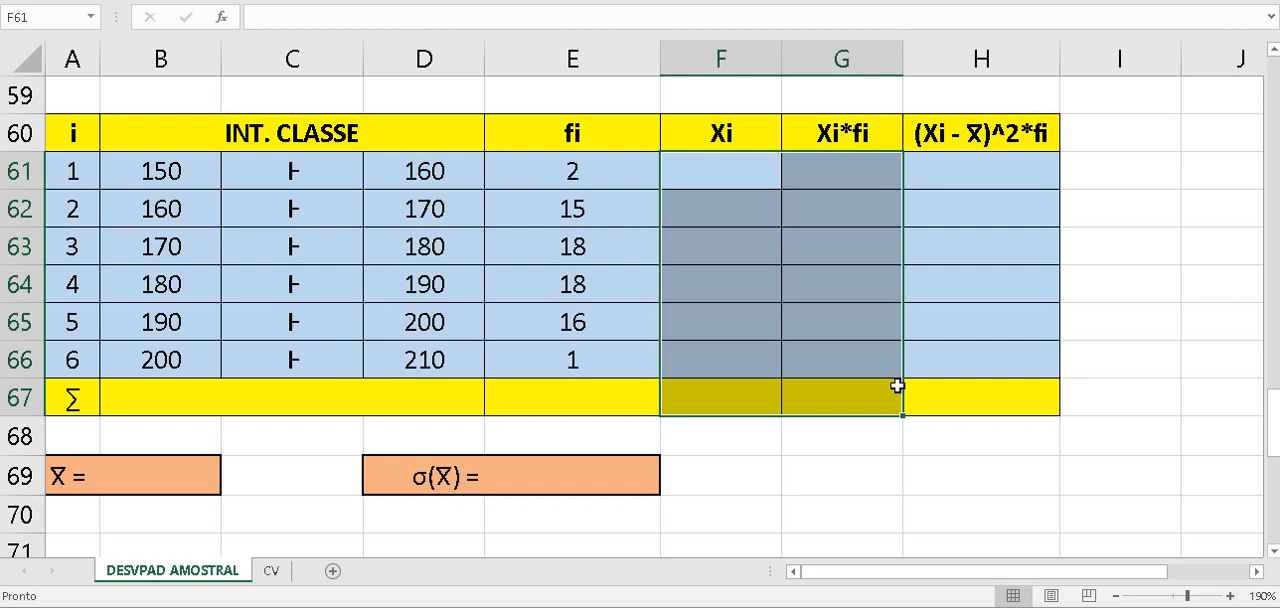
click(994, 480)
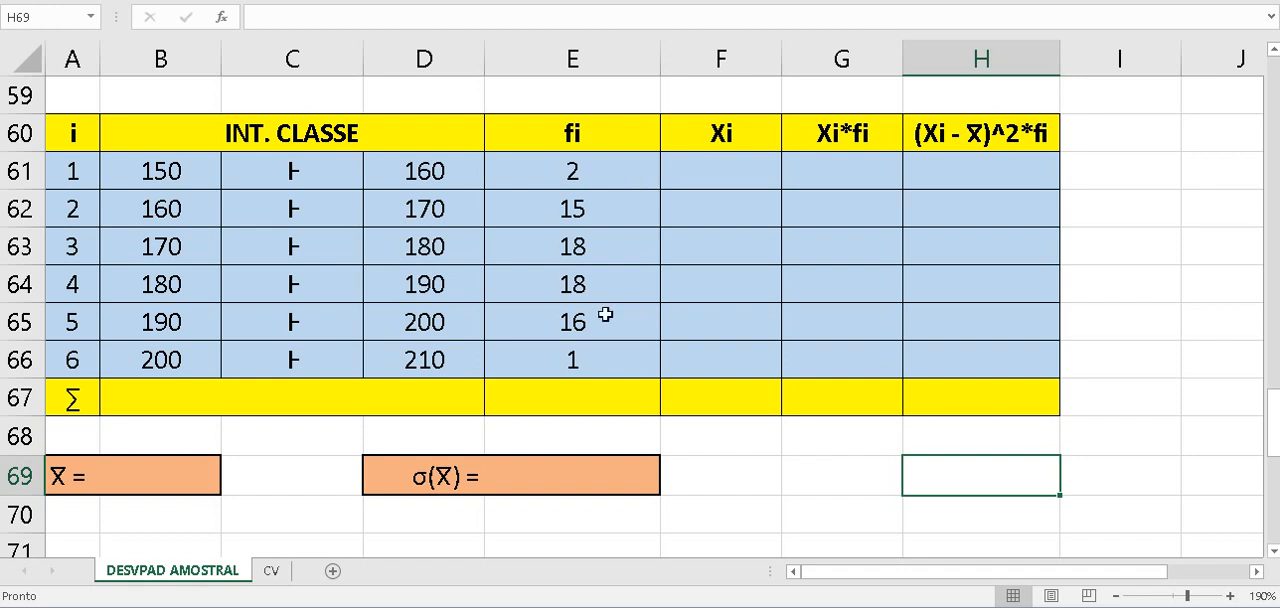
- Total the fi frequencies in E67 with =SOMA(E61:E66)
click(623, 416)
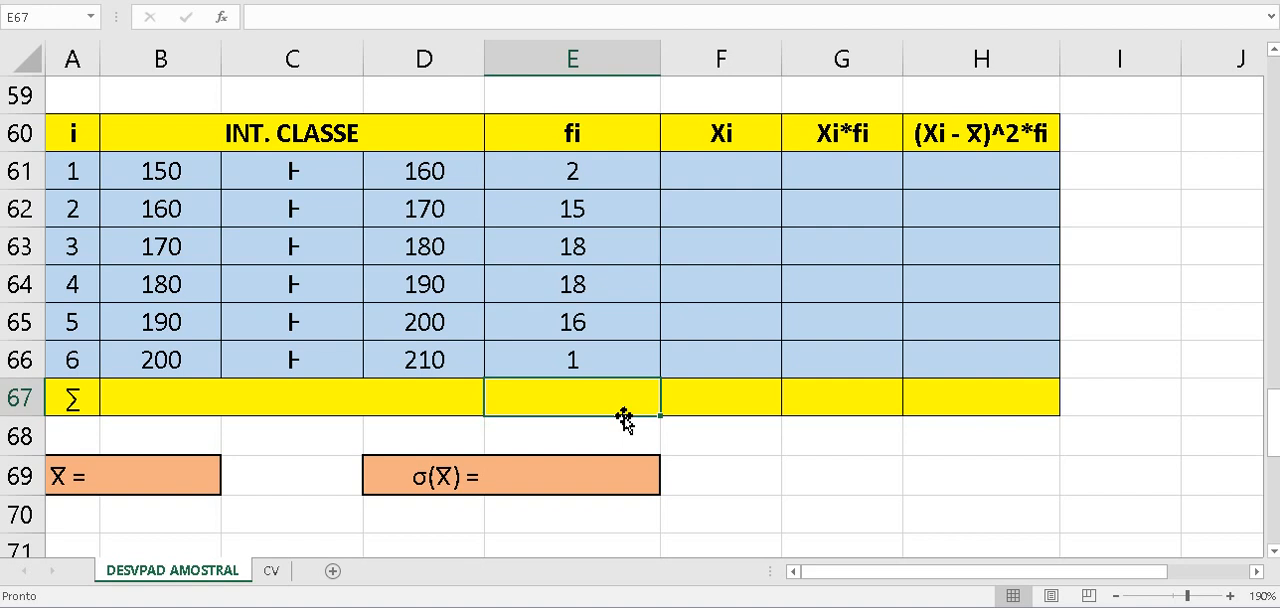
text(=)
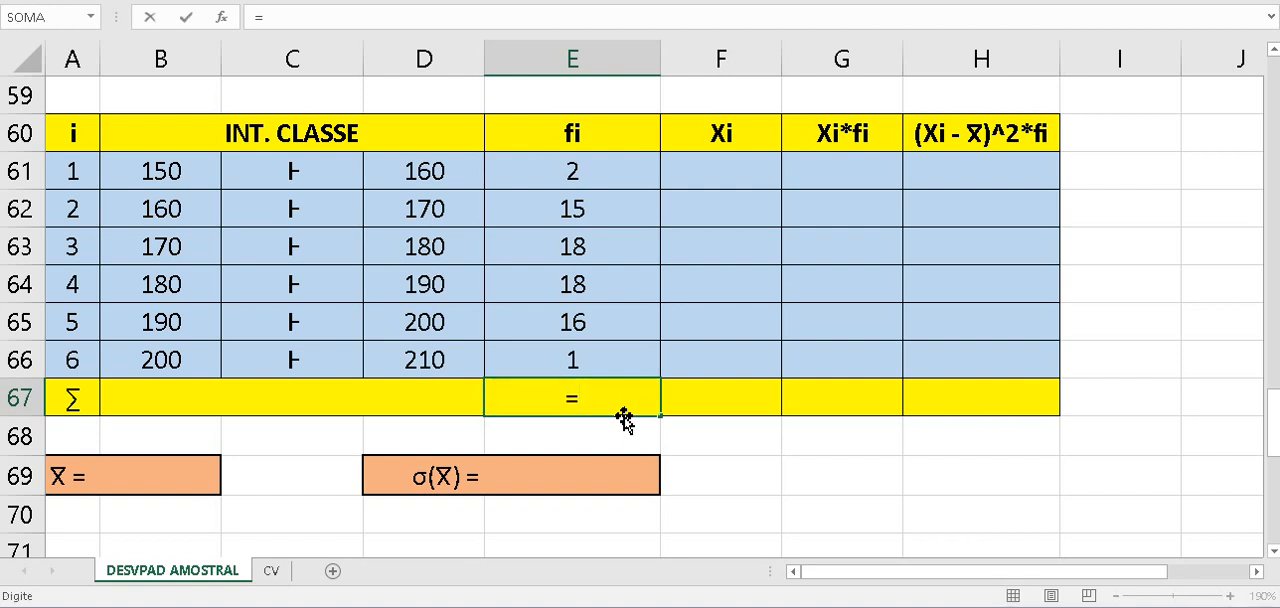
text(SOMA)
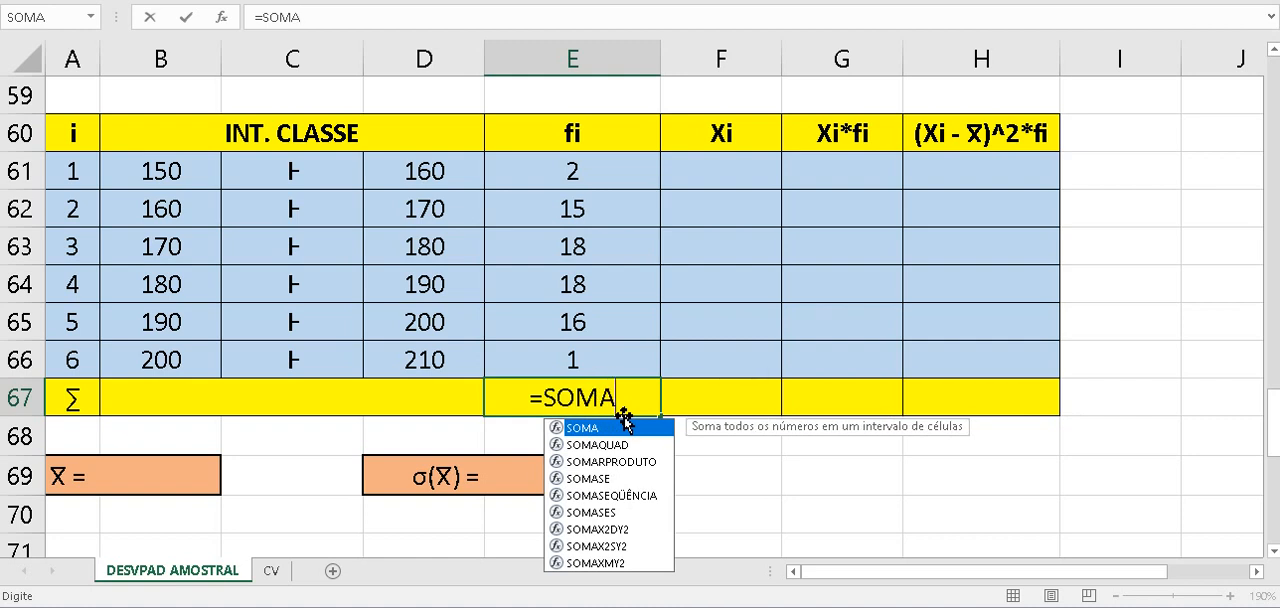
text(()
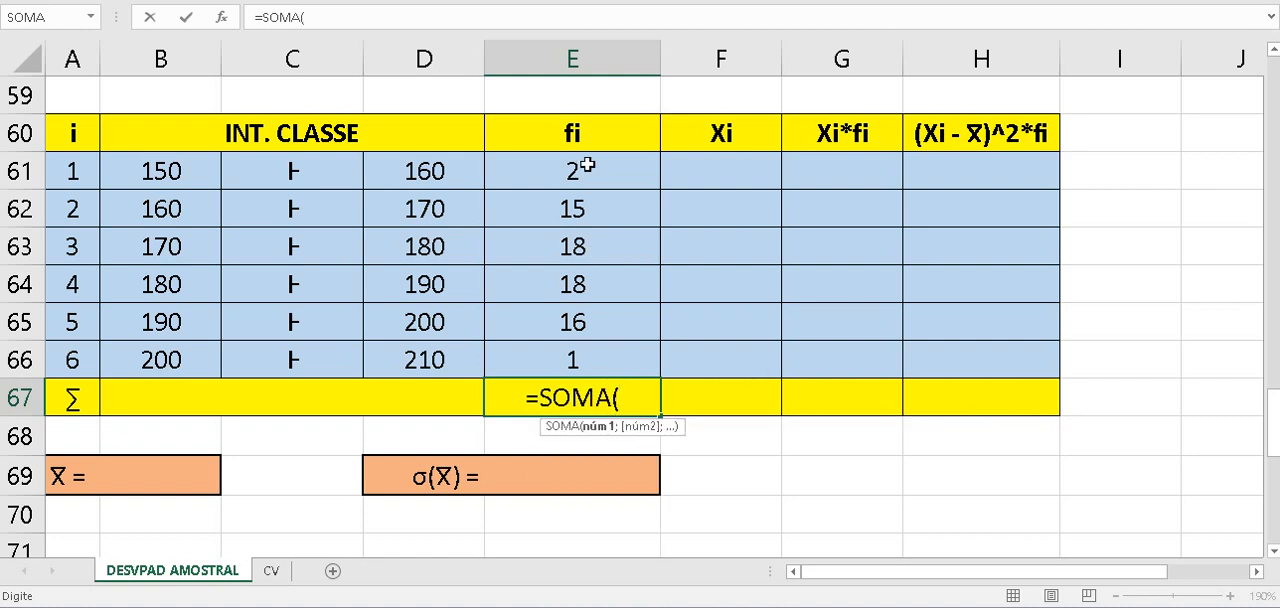
drag(586, 167, 598, 350)
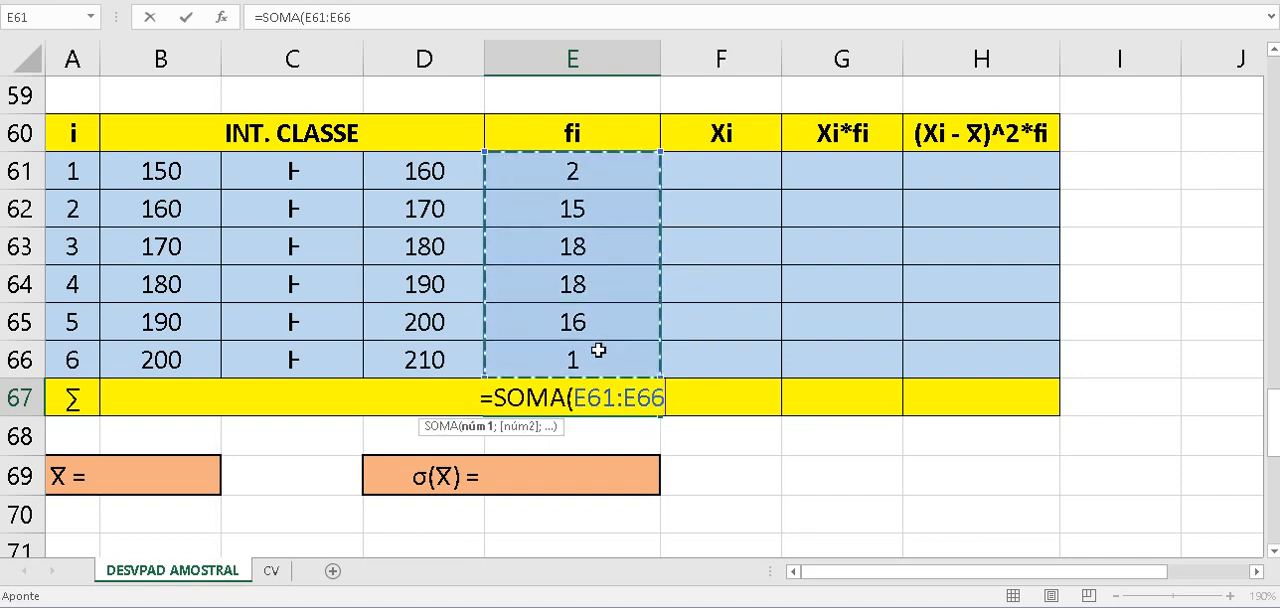
text())
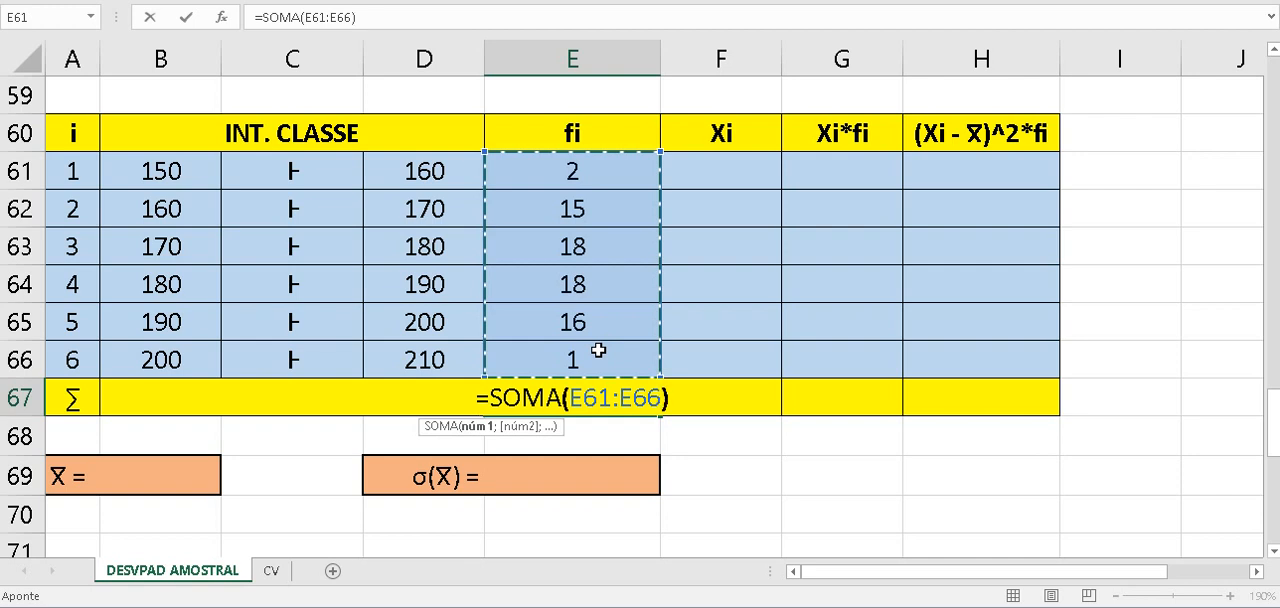
key(Return)
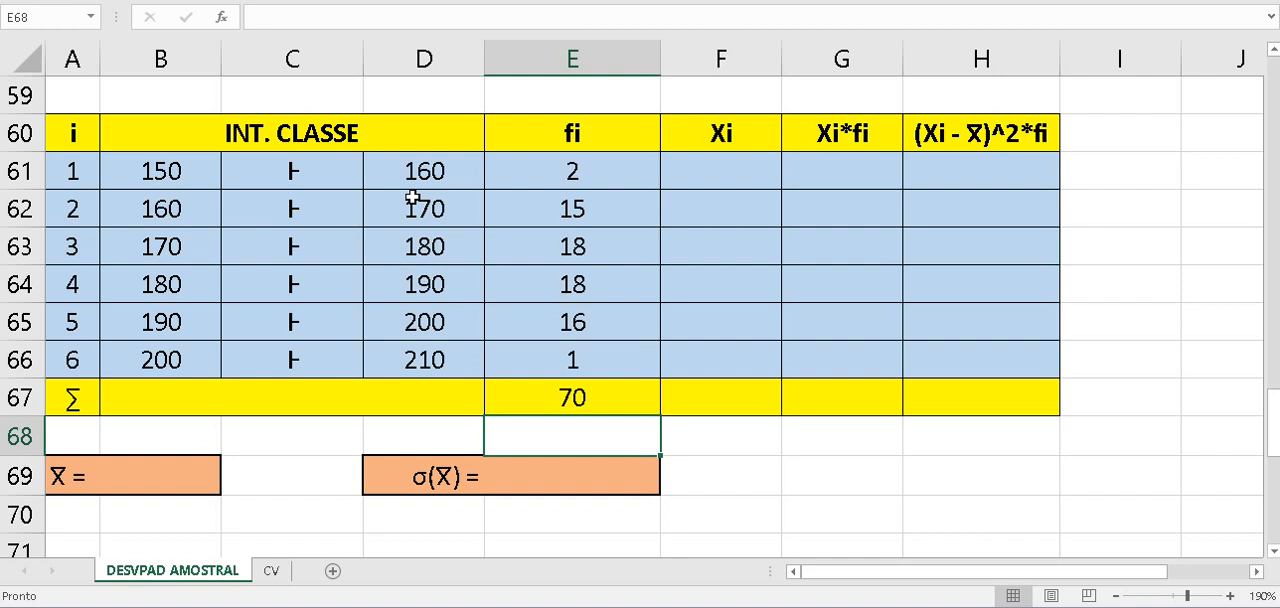
- Calculate the first class midpoint Xi in F61 with the formula =(B61+D61)/2
click(745, 184)
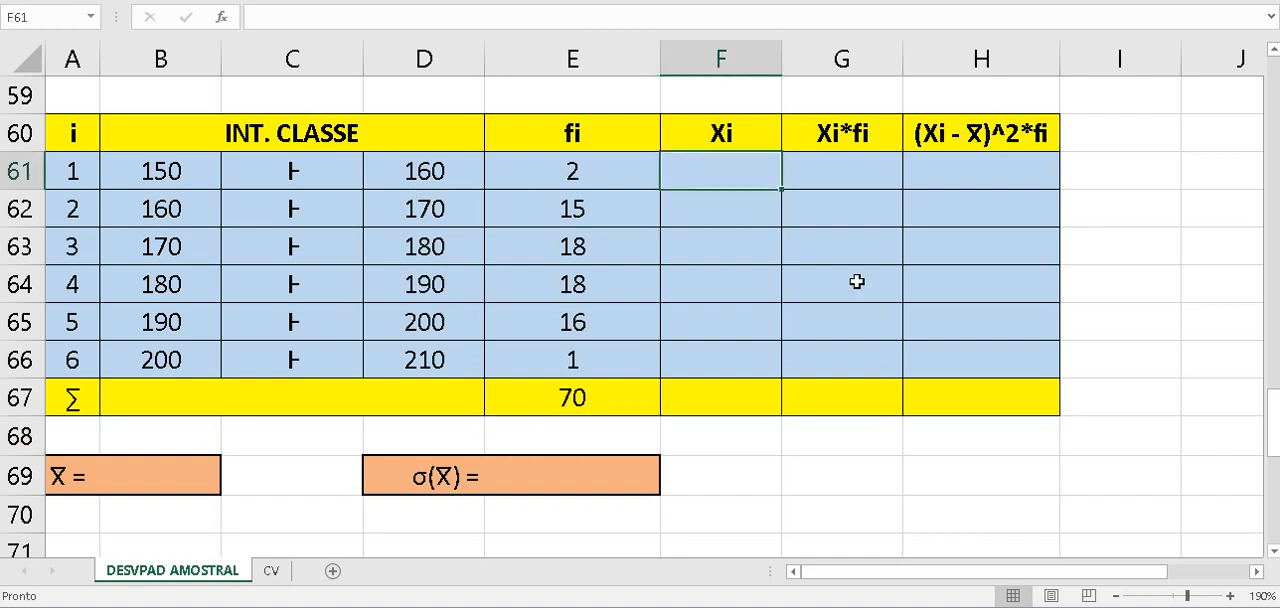
text(=()
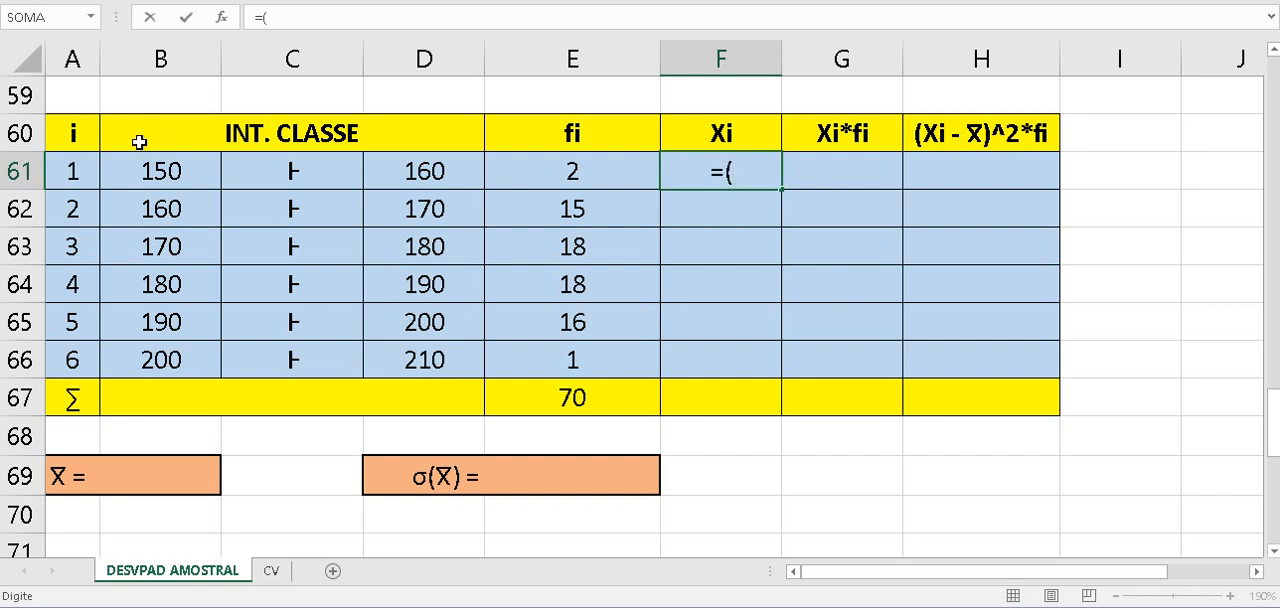
click(152, 171)
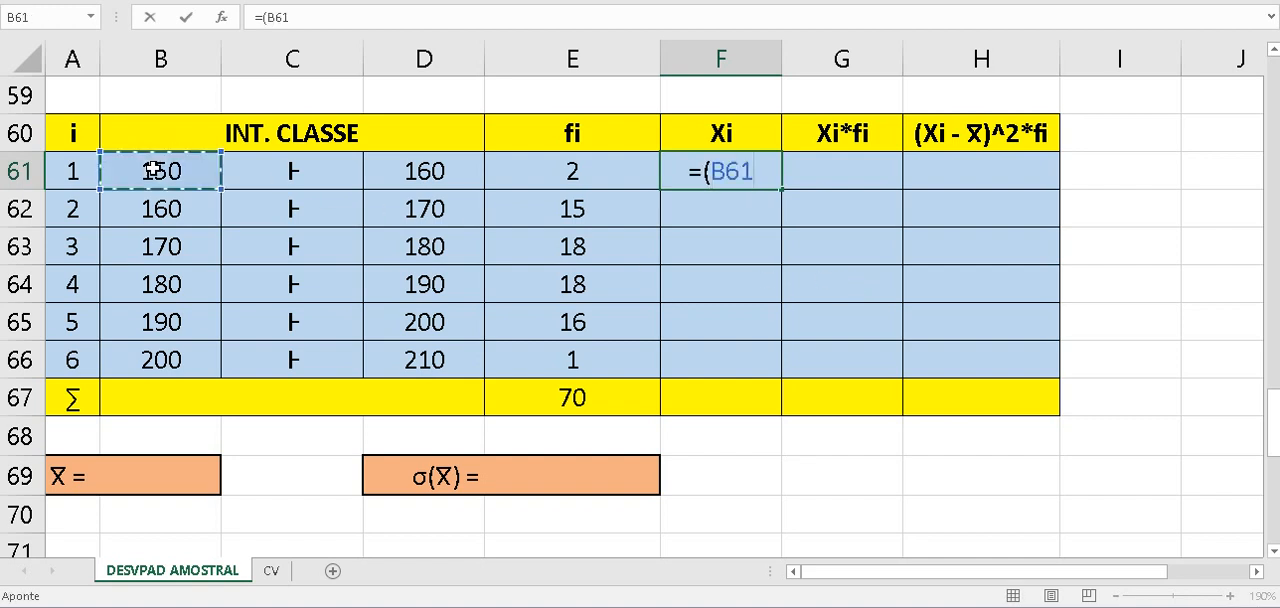
text(+)
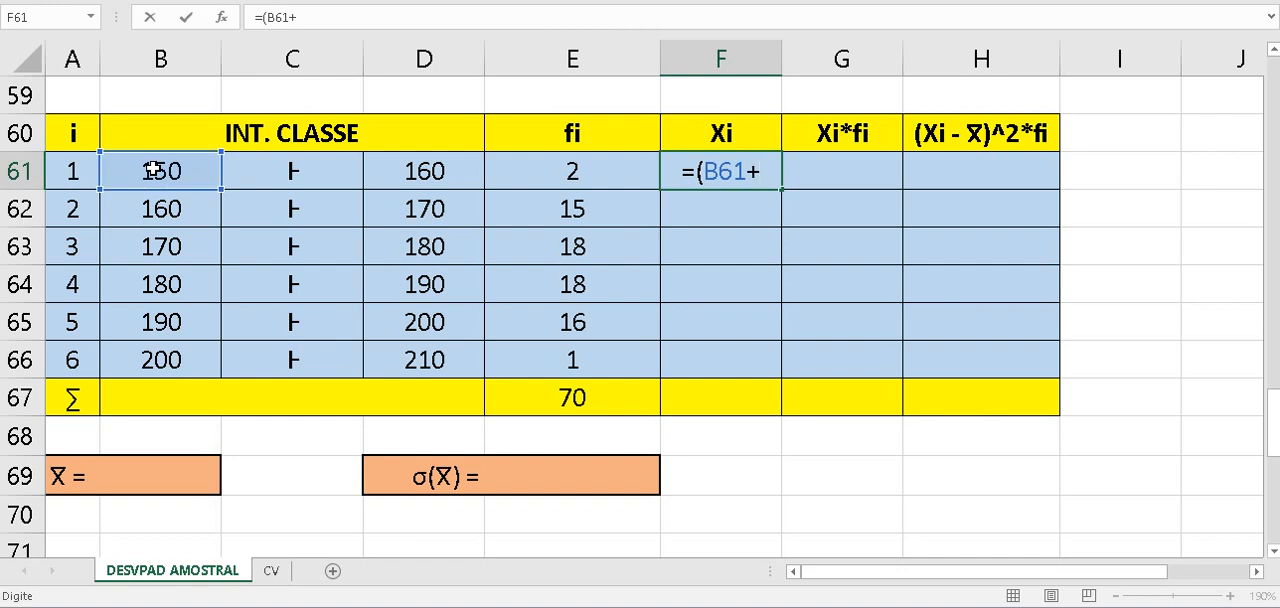
click(403, 170)
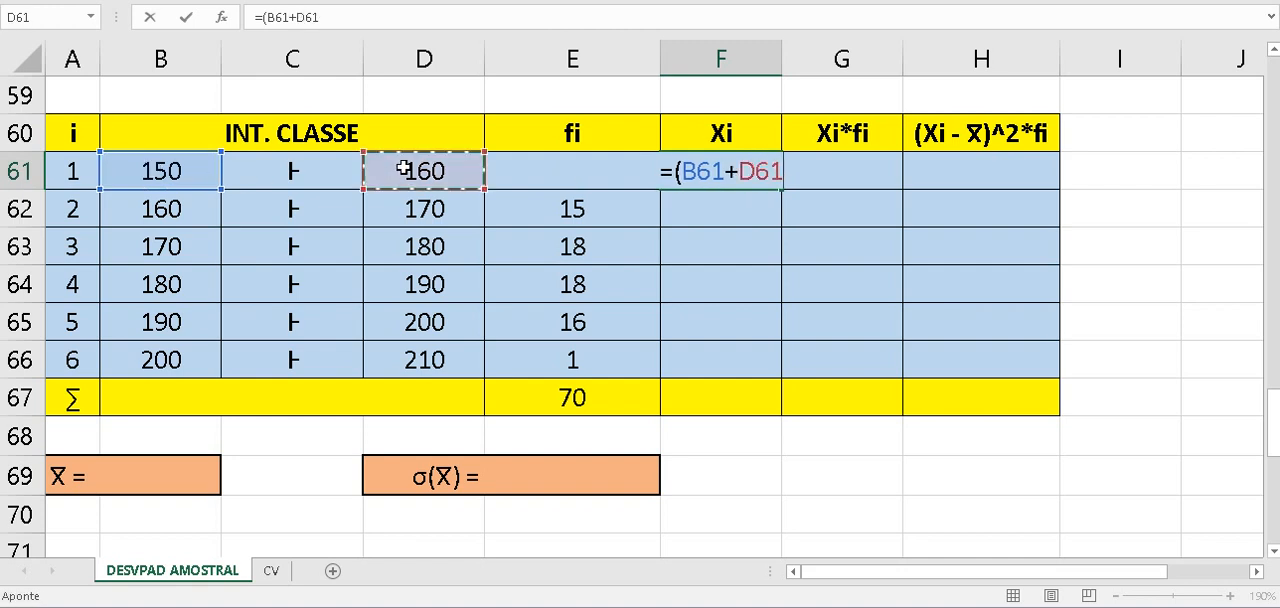
text())
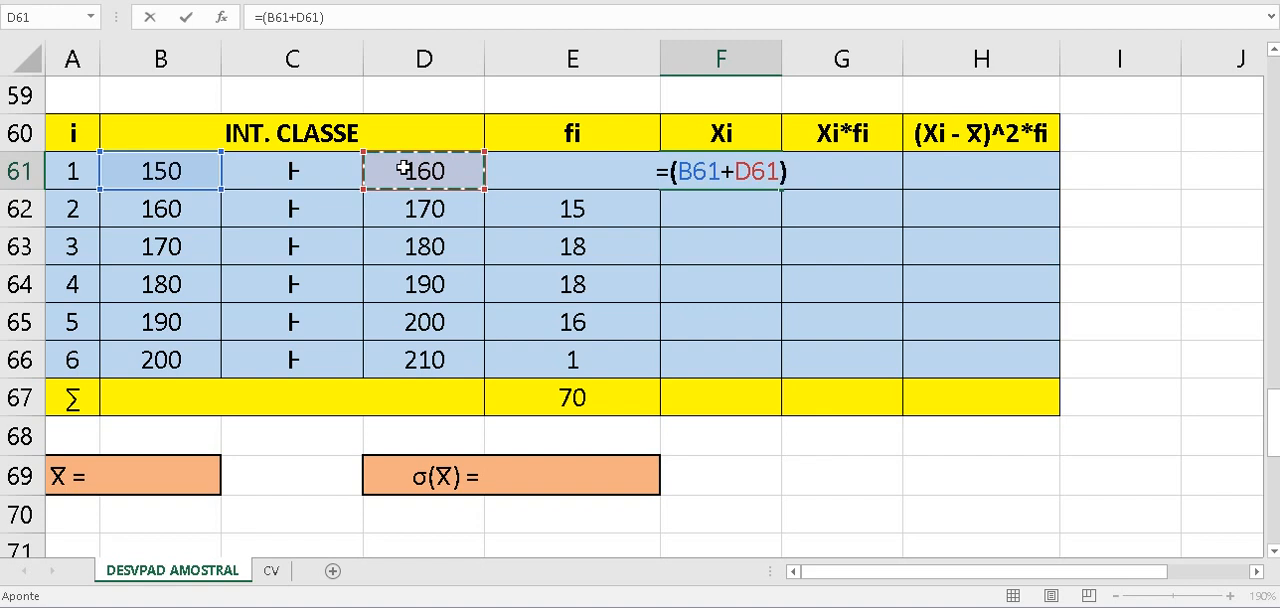
text(/)
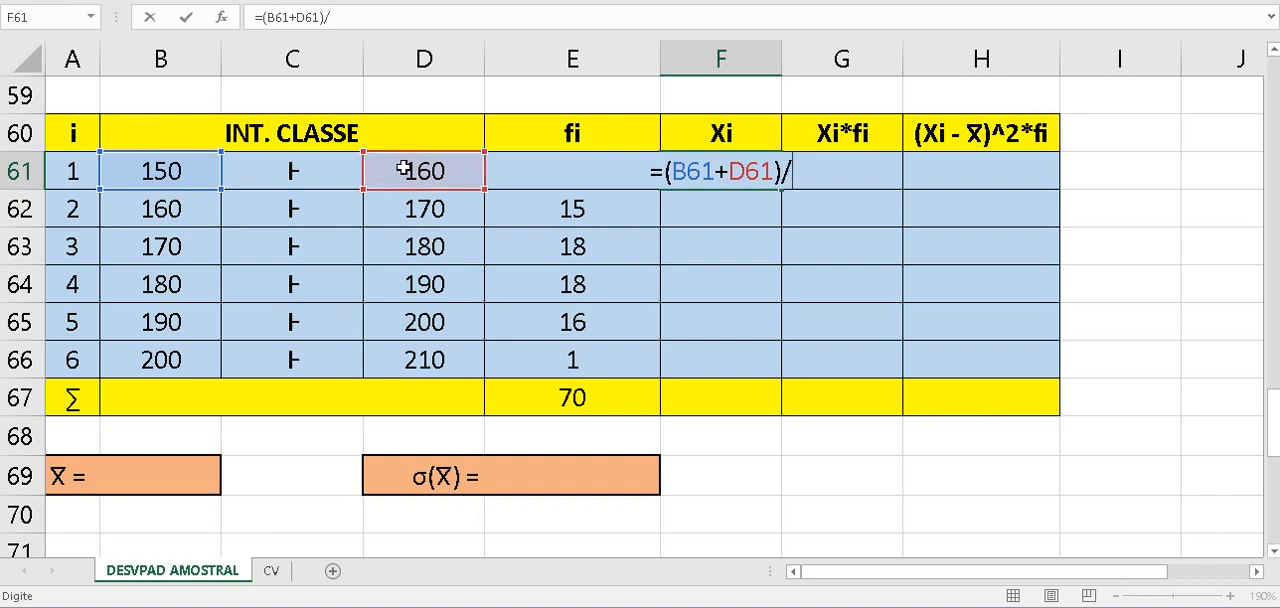
text(2)
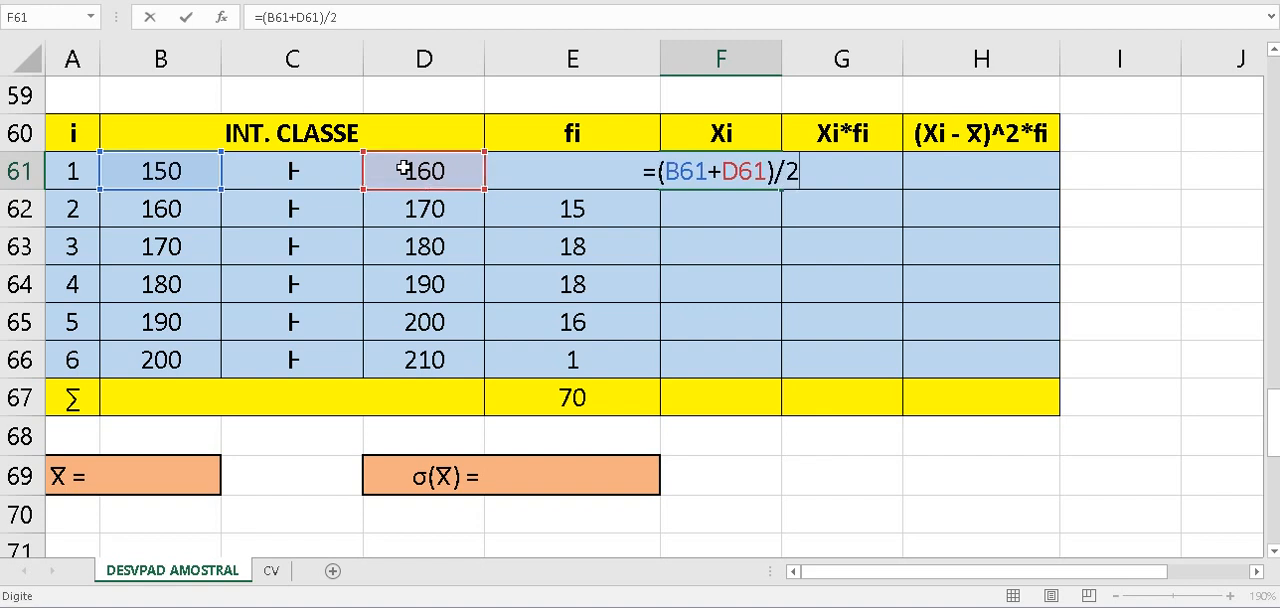
key(Return)
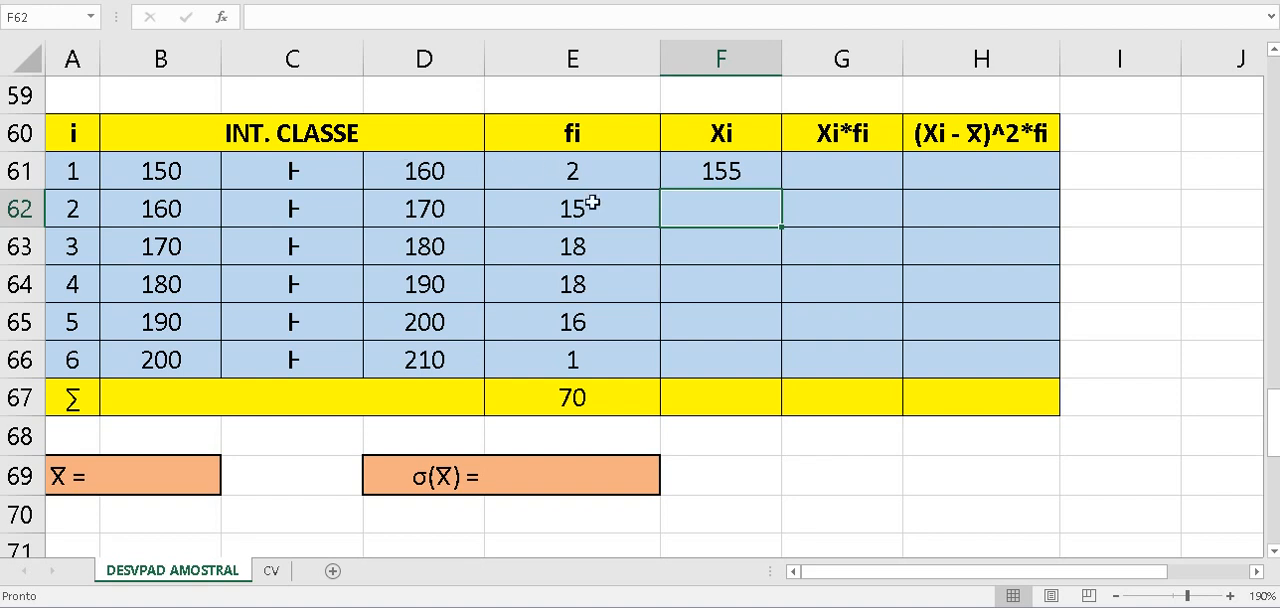
- Copy the midpoint formula from F61 down through F66 for the remaining classes
click(765, 177)
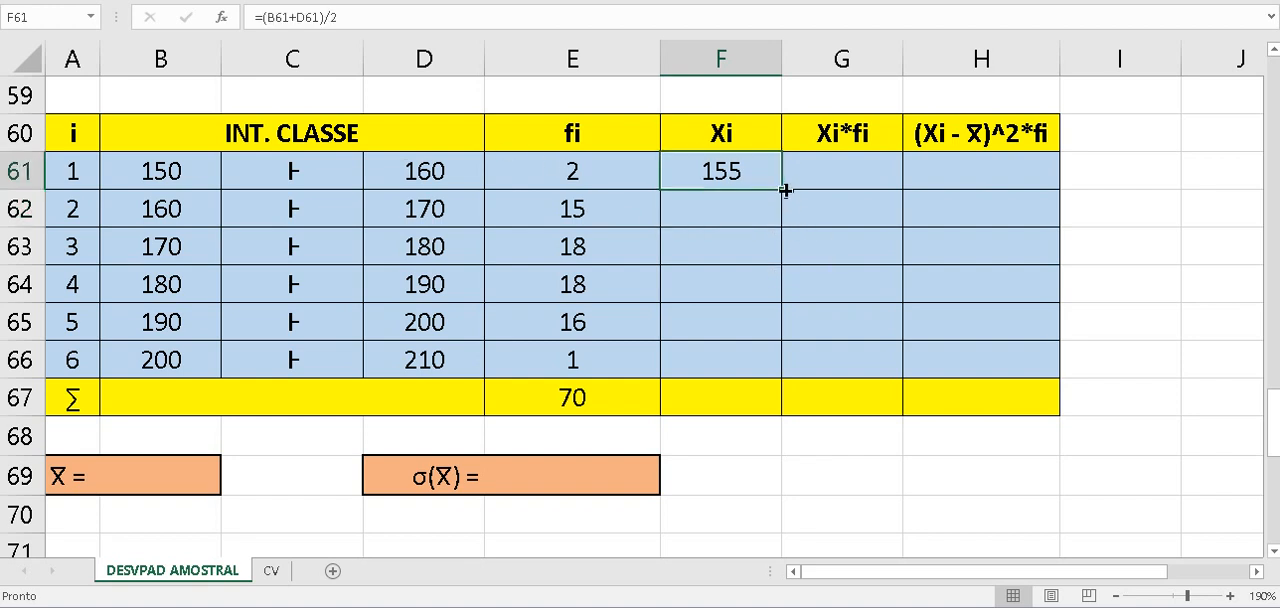
drag(781, 190, 732, 362)
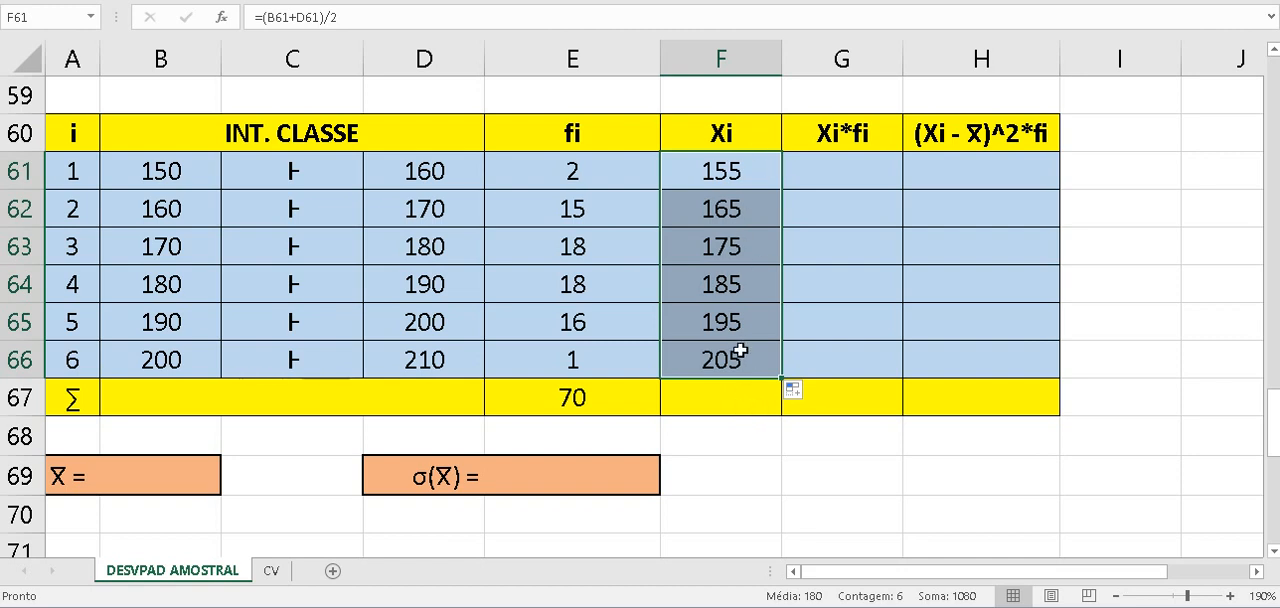
click(933, 525)
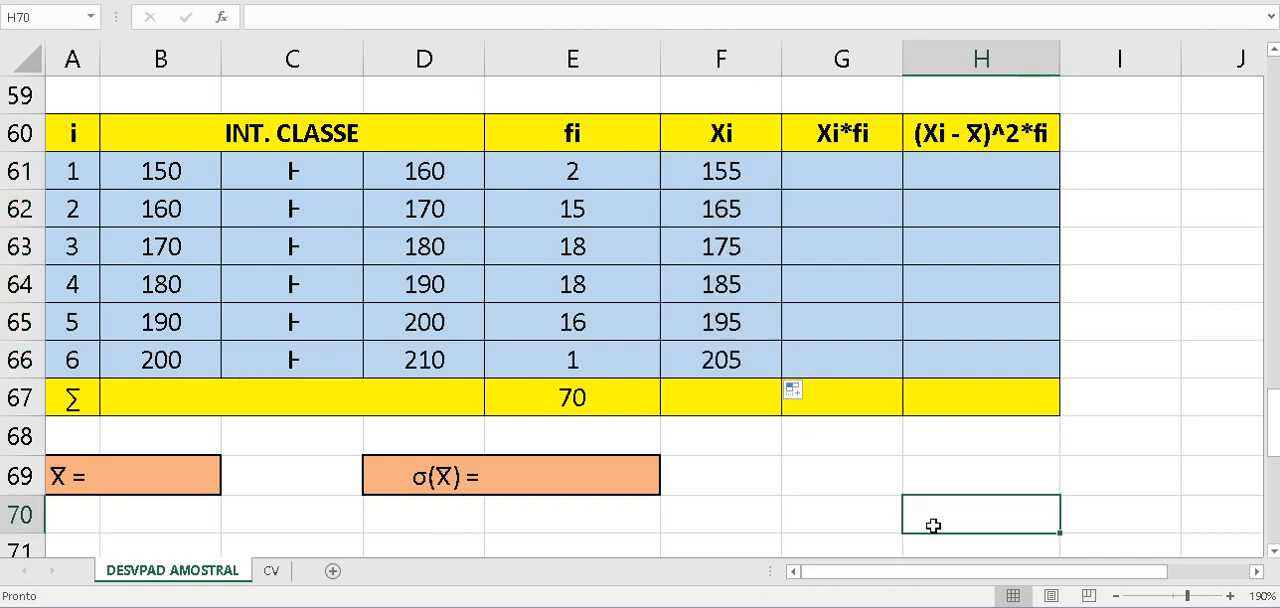
- Calculate Xi*fi in G61 with =F61*E61 and fill the formula down to G66
click(884, 175)
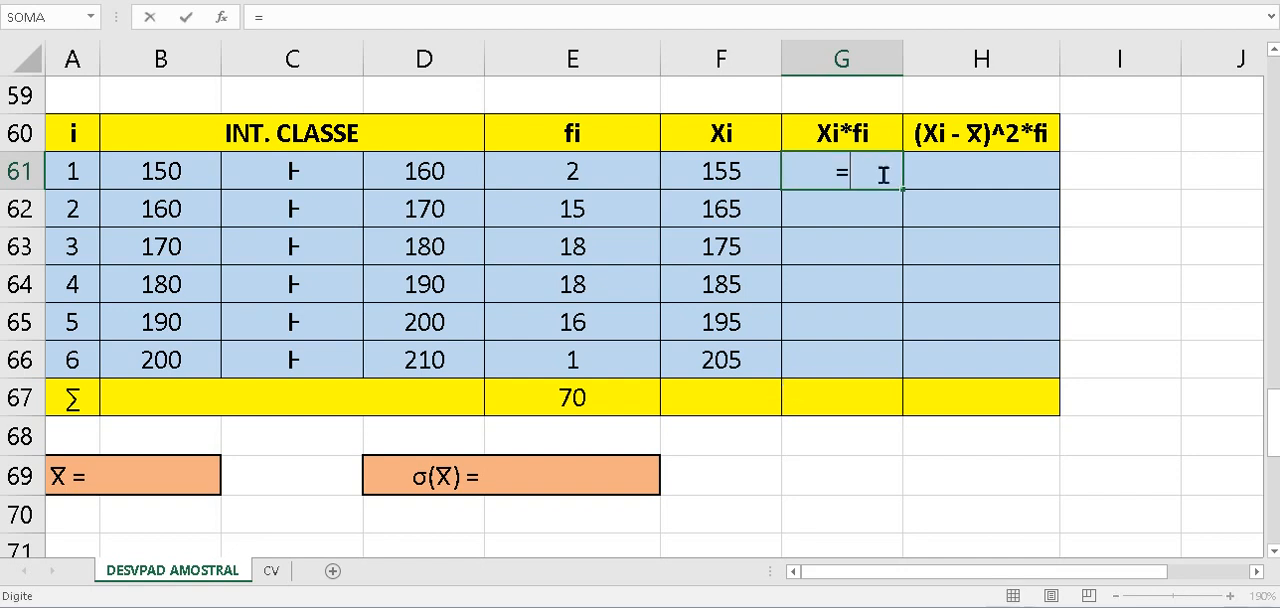
text(=)
click(740, 172)
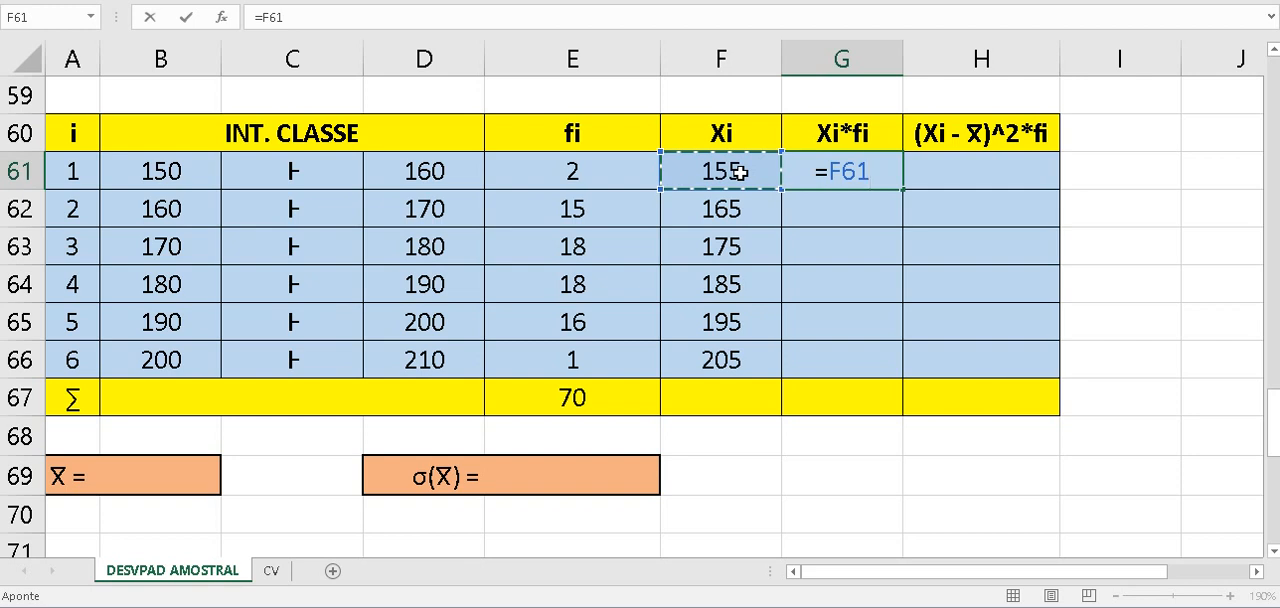
text(*)
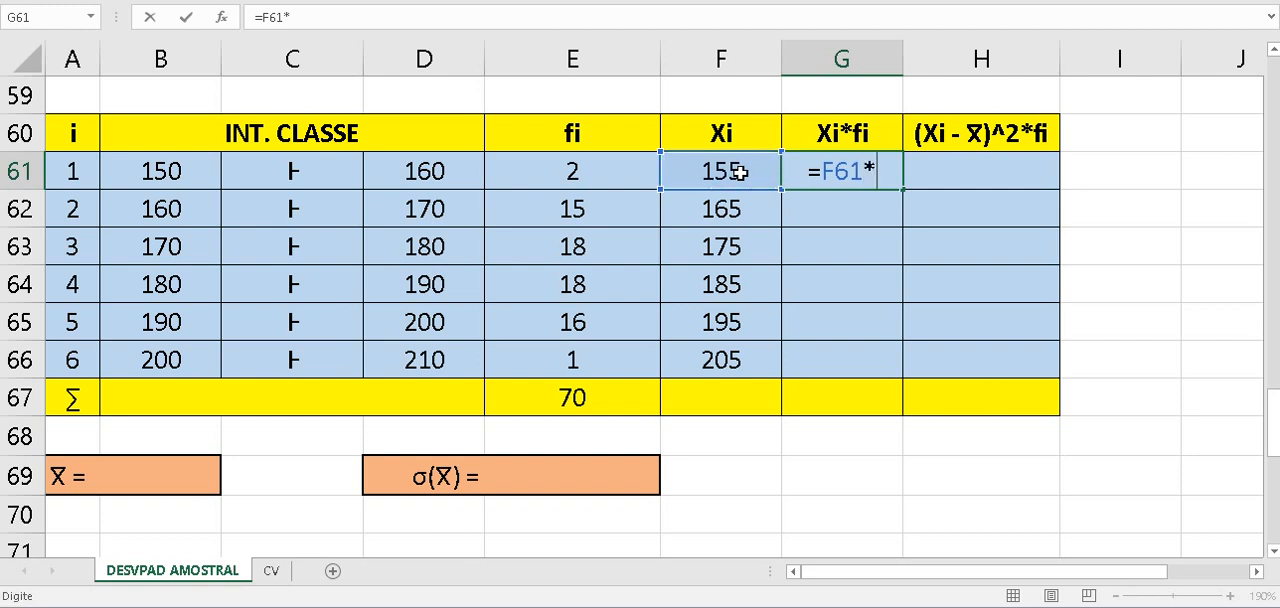
click(615, 180)
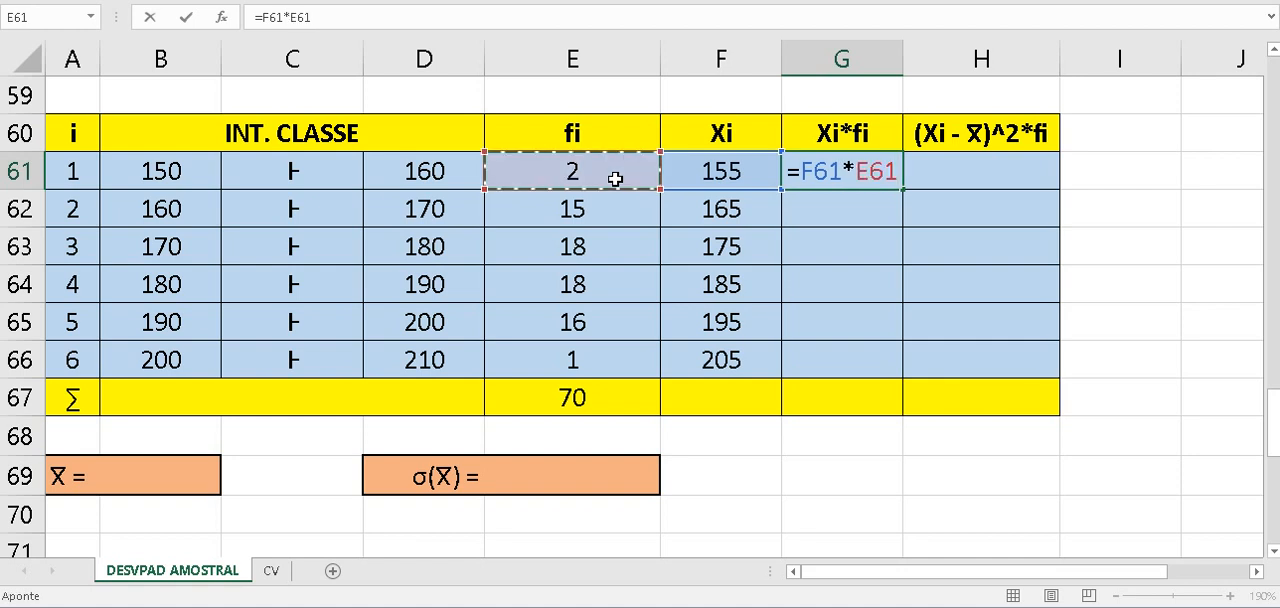
key(Return)
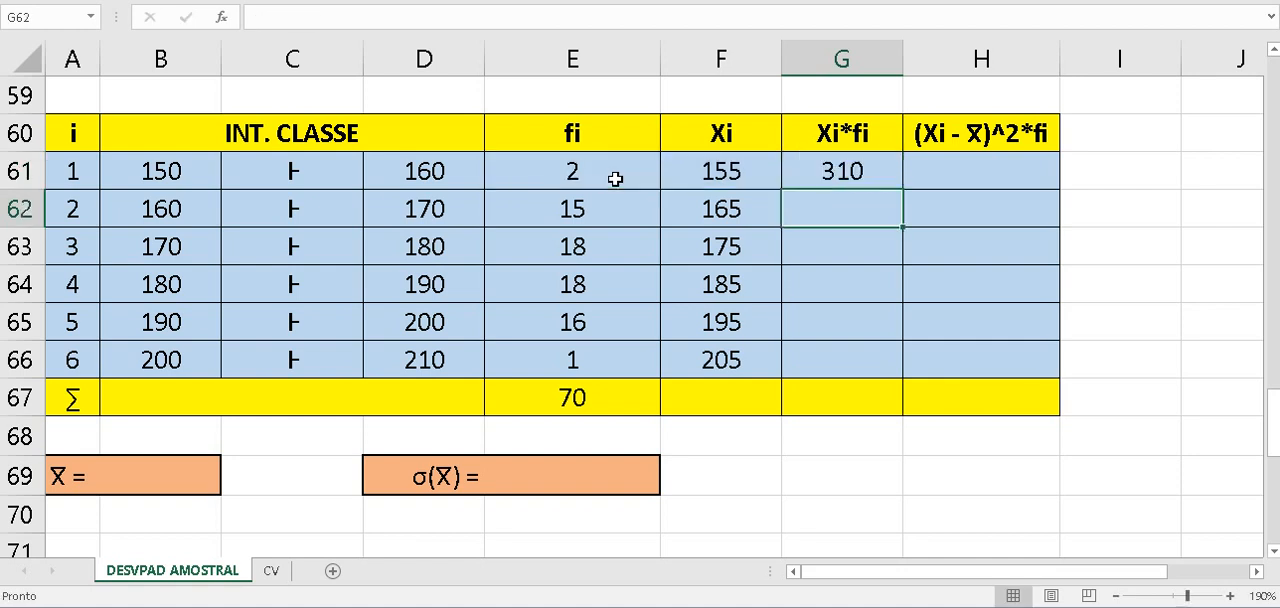
click(828, 172)
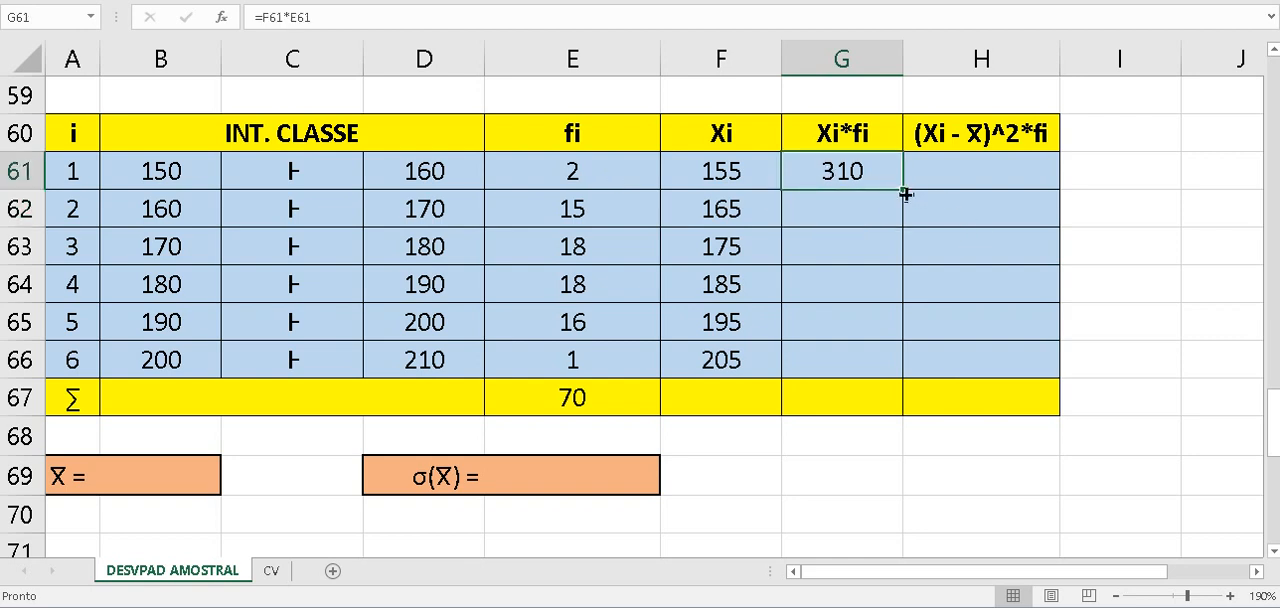
drag(902, 191, 859, 363)
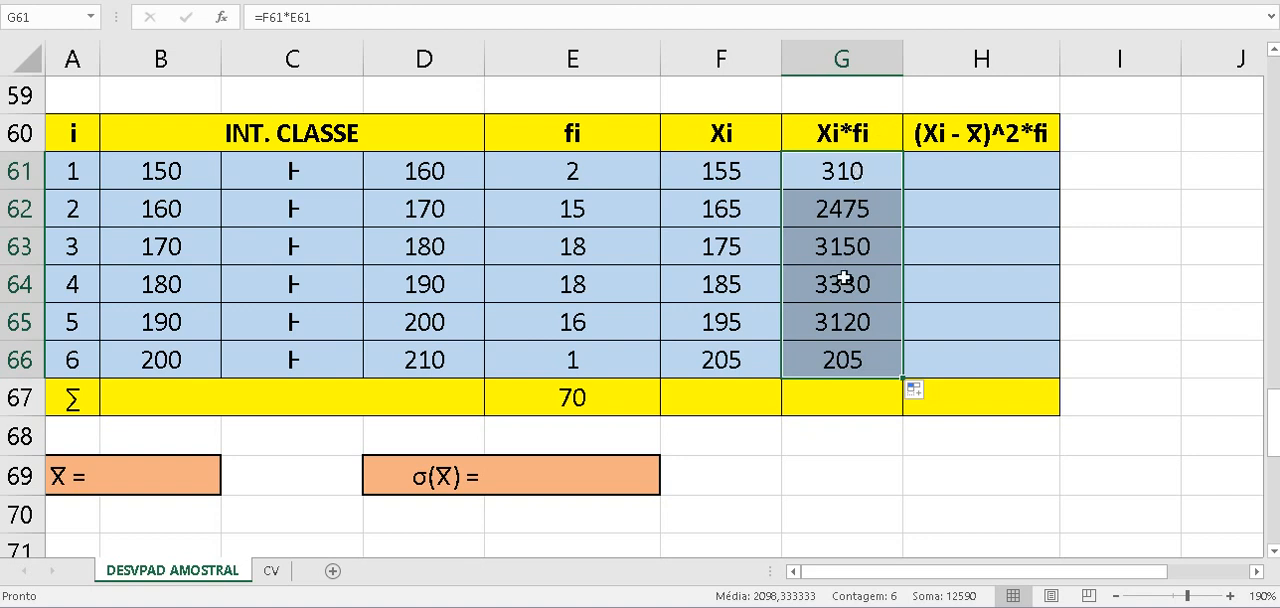
- Total the Xi*fi products in G67 with =SOMA(G61:G66)
click(860, 397)
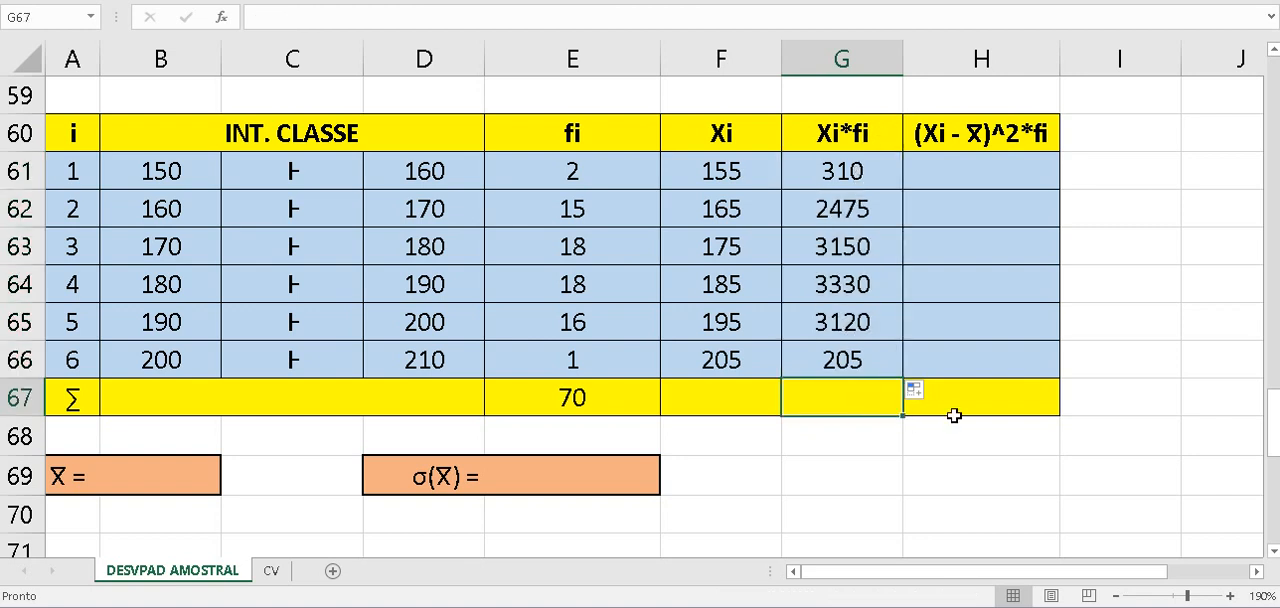
text(=)
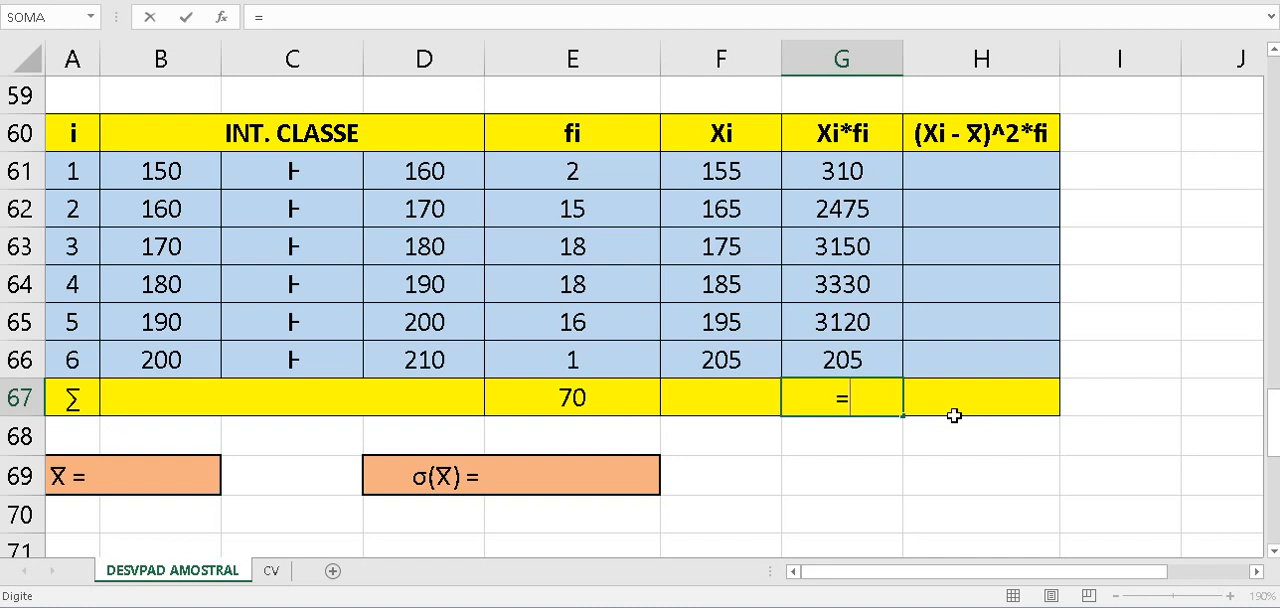
text(SOMA)
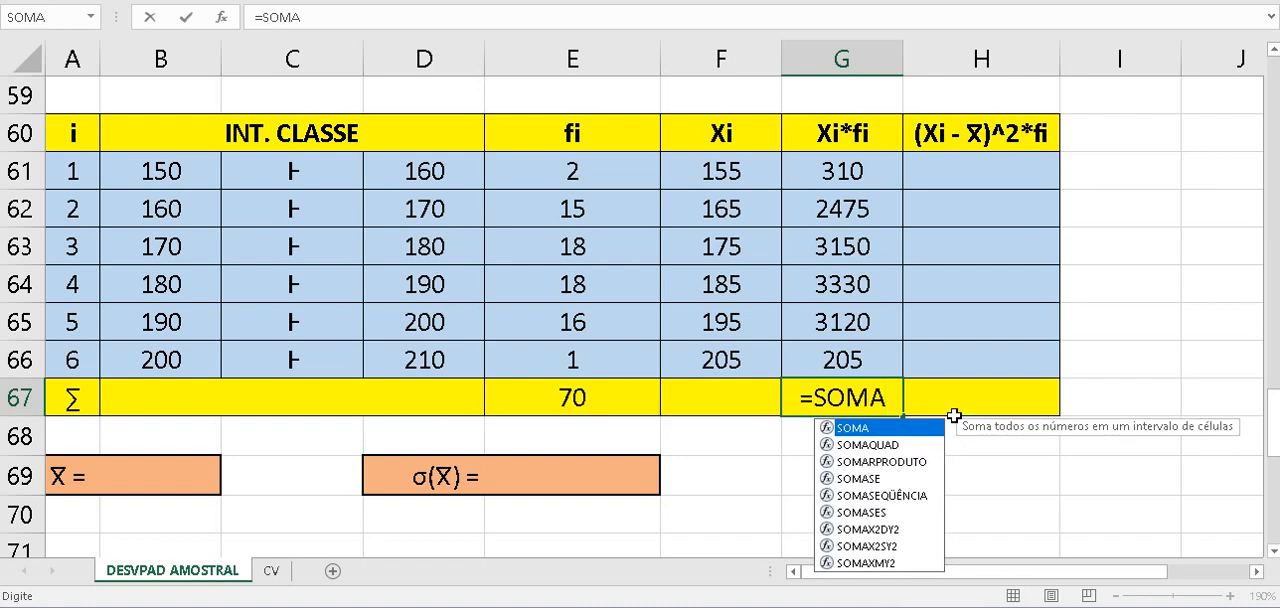
text(()
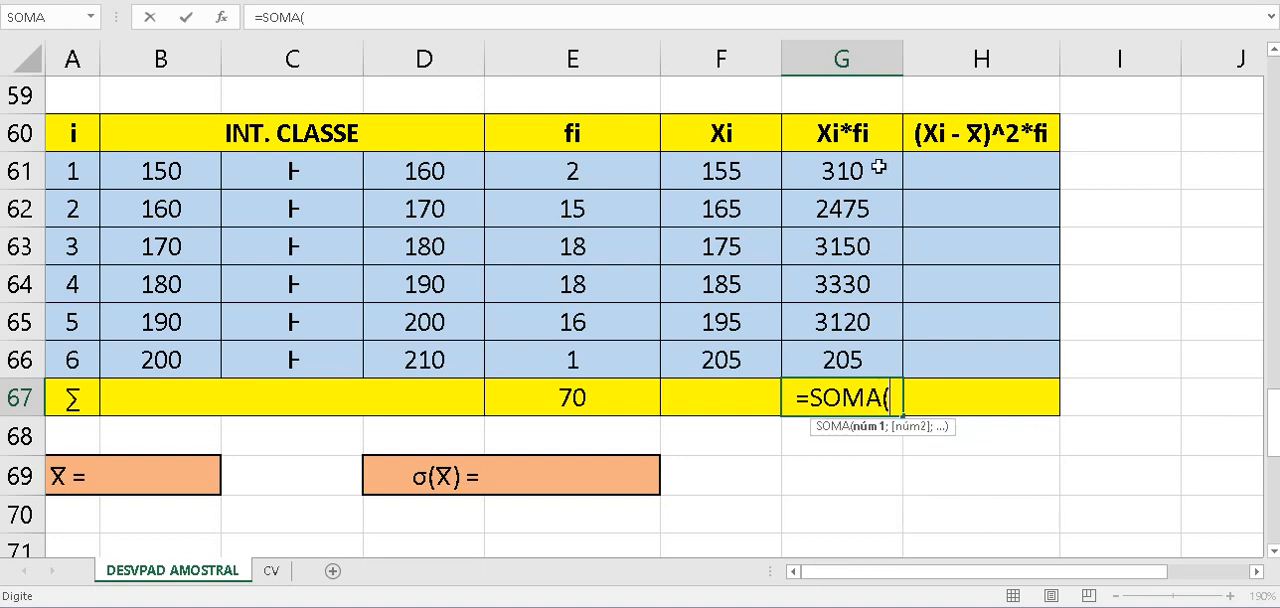
drag(868, 166, 875, 356)
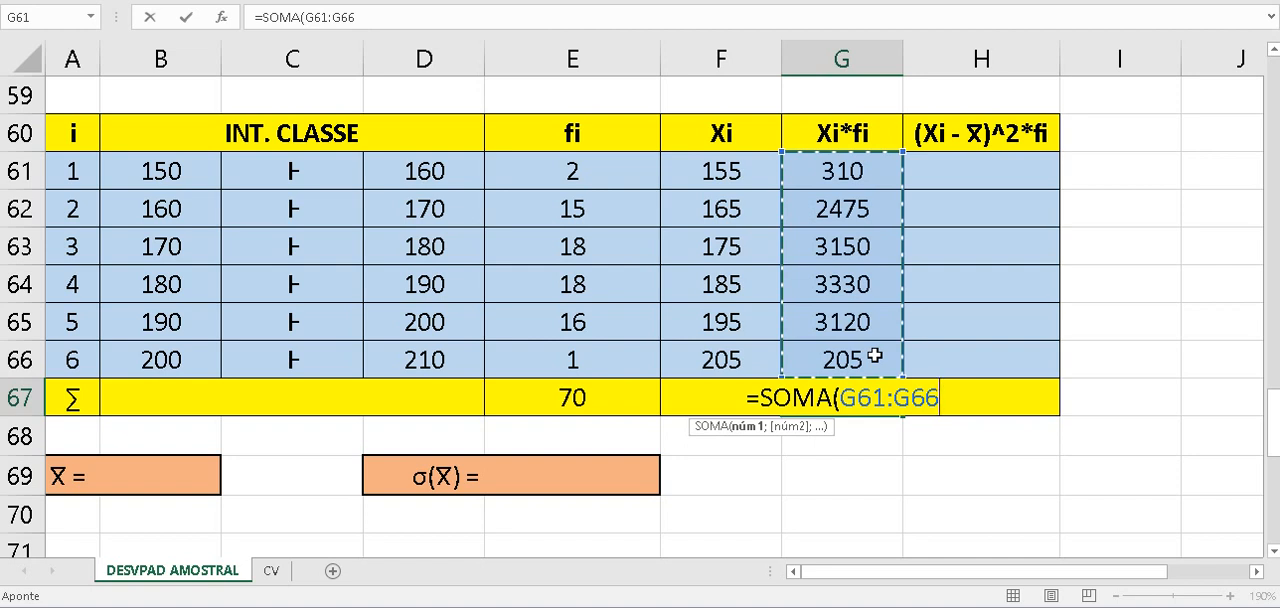
text())
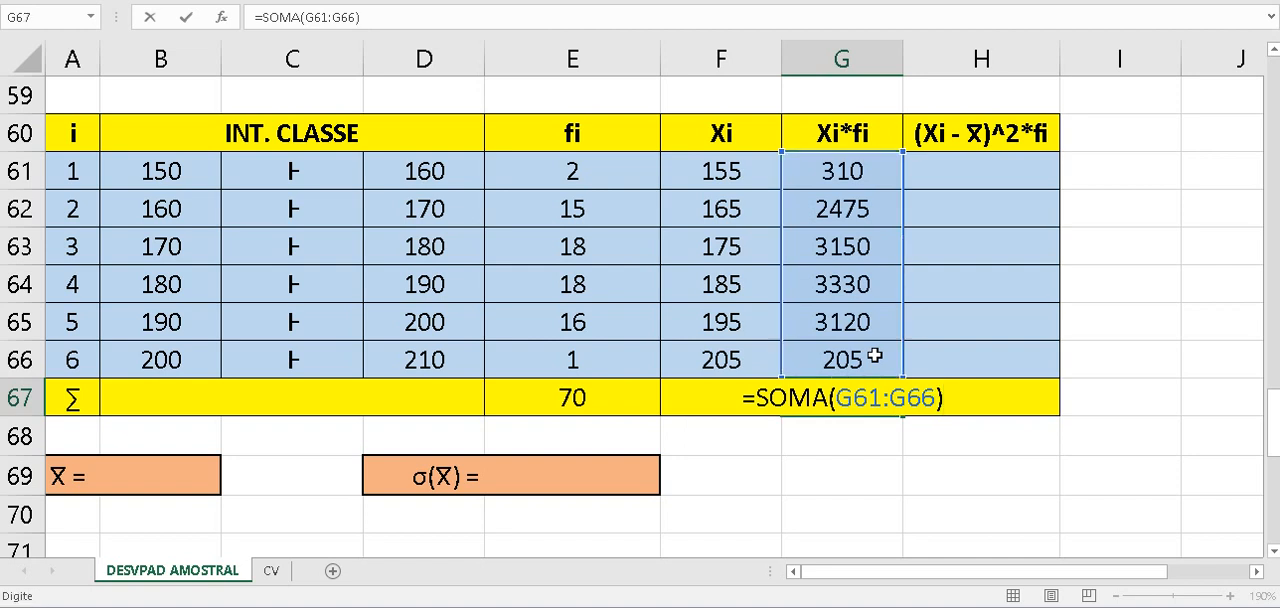
key(Return)
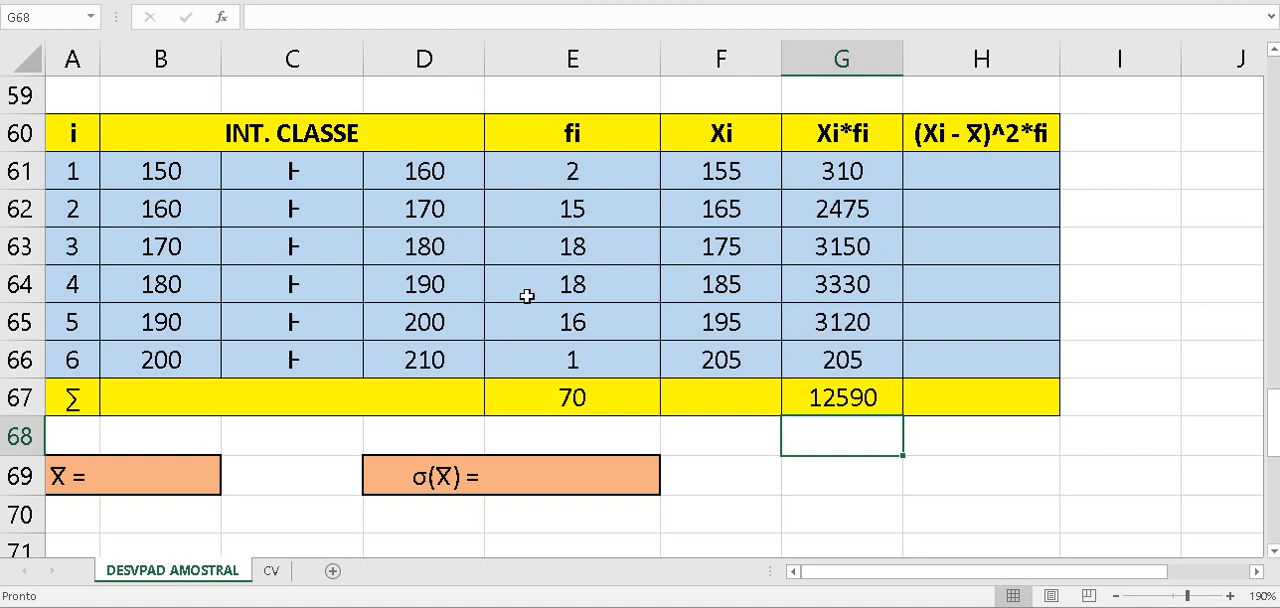
- Calculate the mean X̄ in B69 with the formula =G67/E67
click(176, 470)
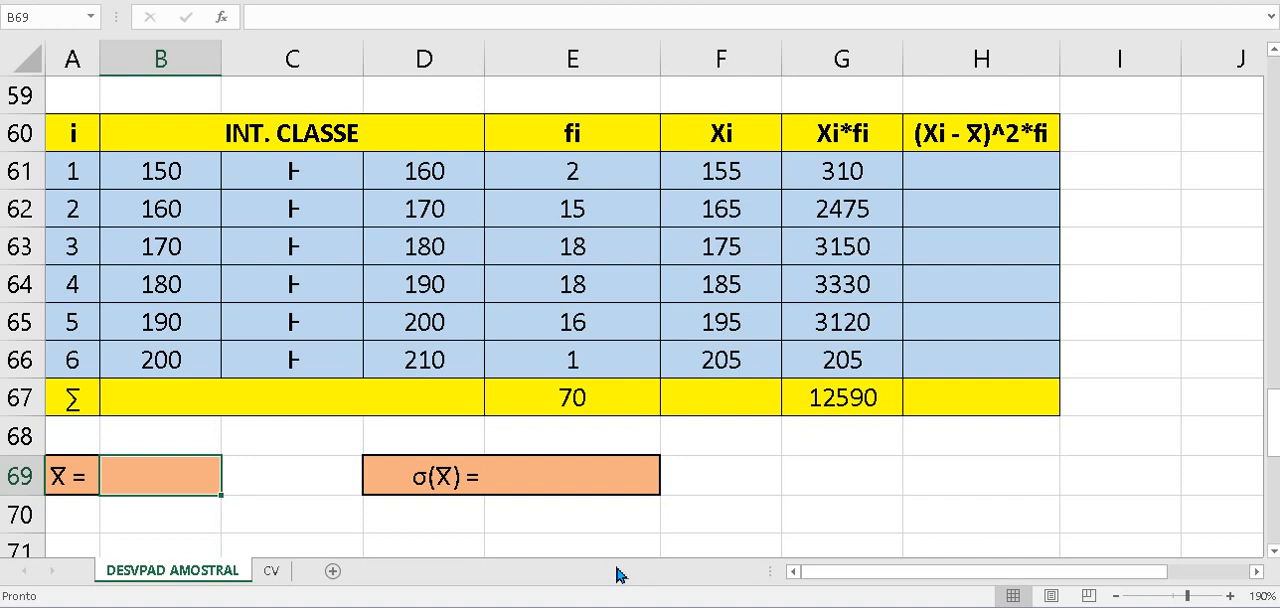
text(=)
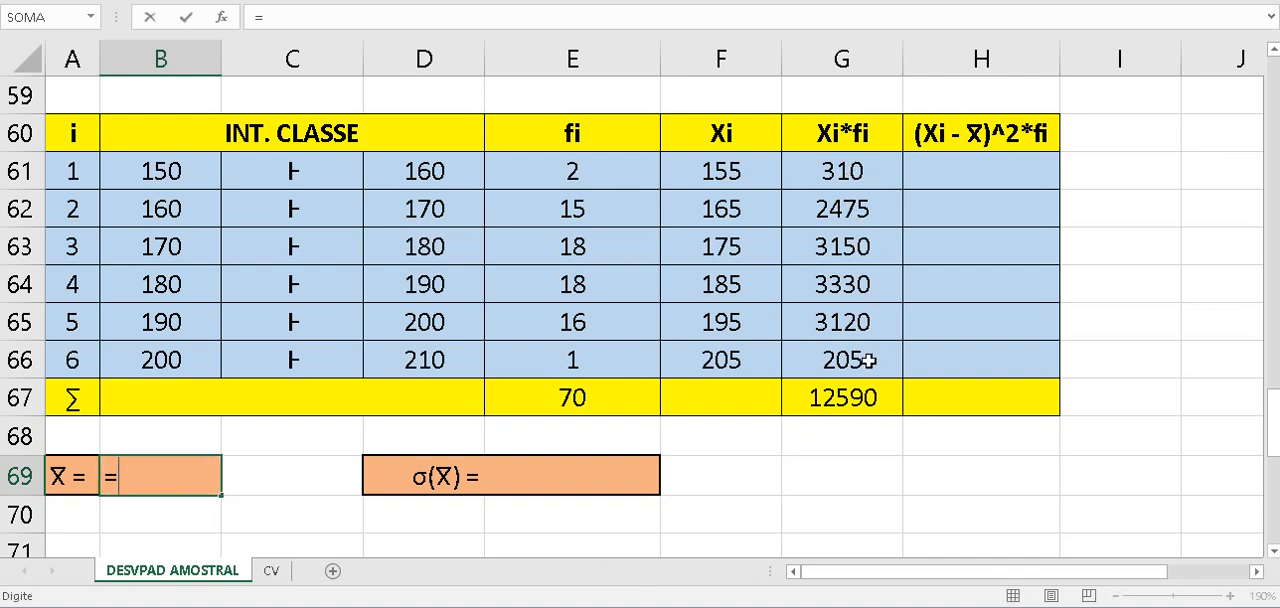
click(885, 408)
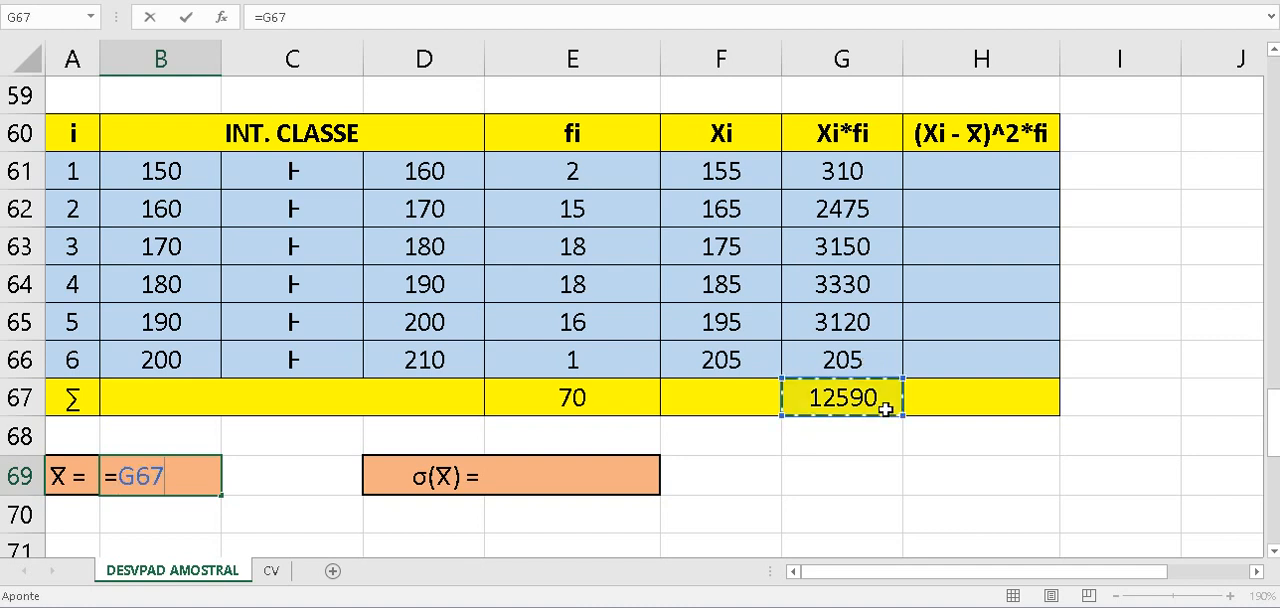
text(/)
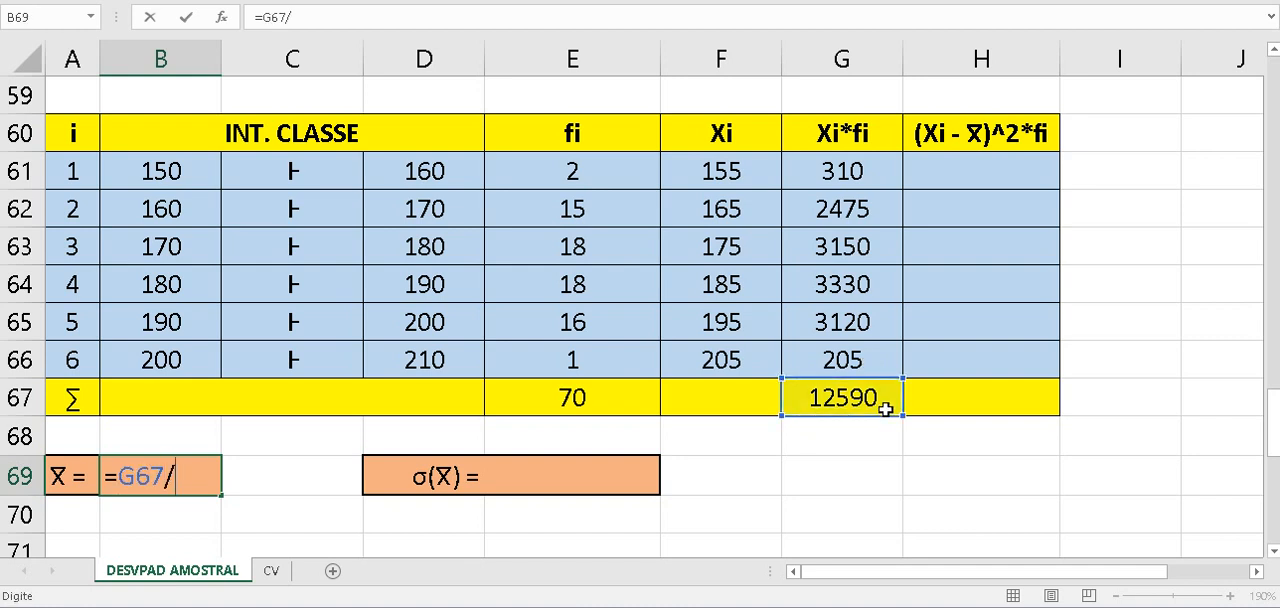
click(605, 405)
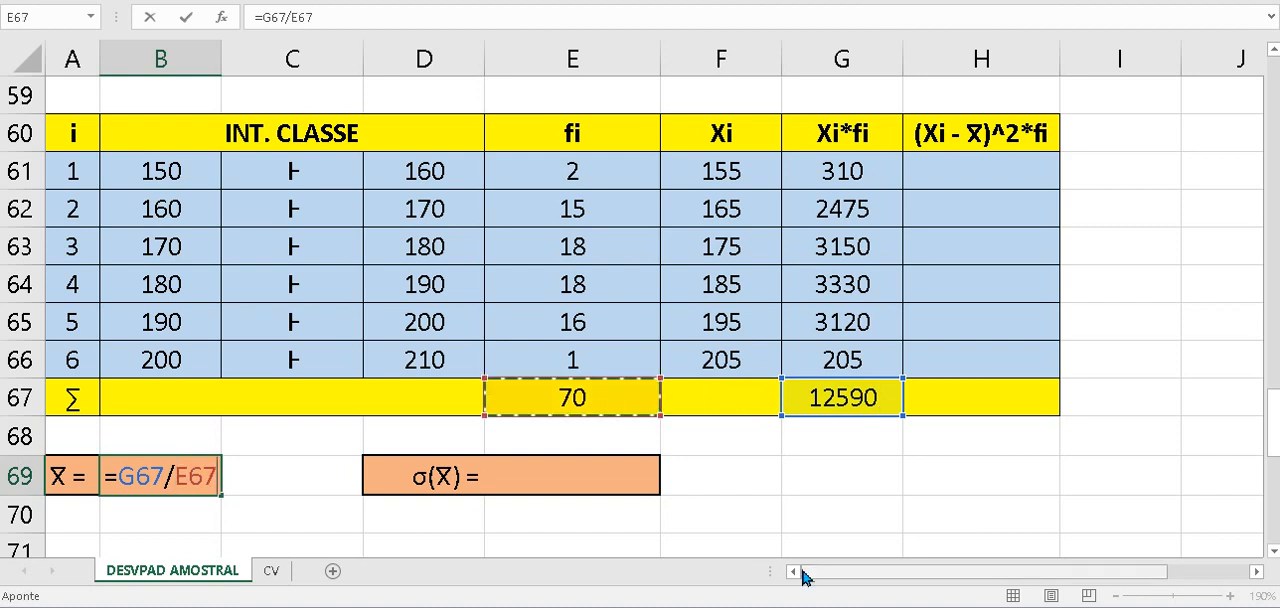
key(Return)
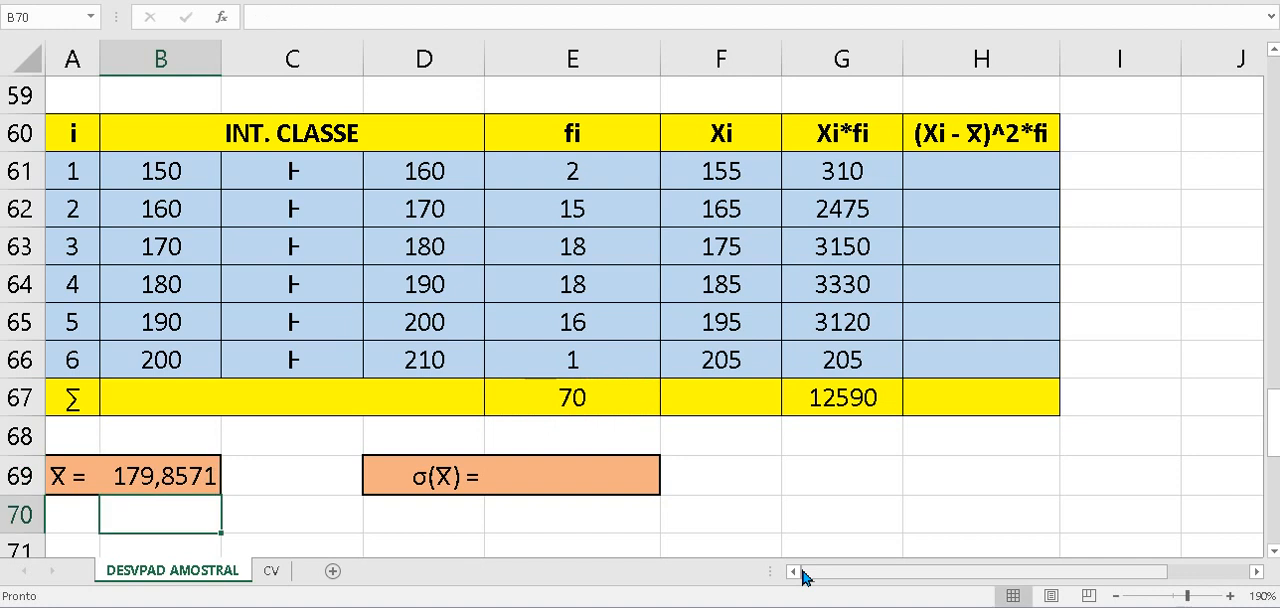
click(192, 478)
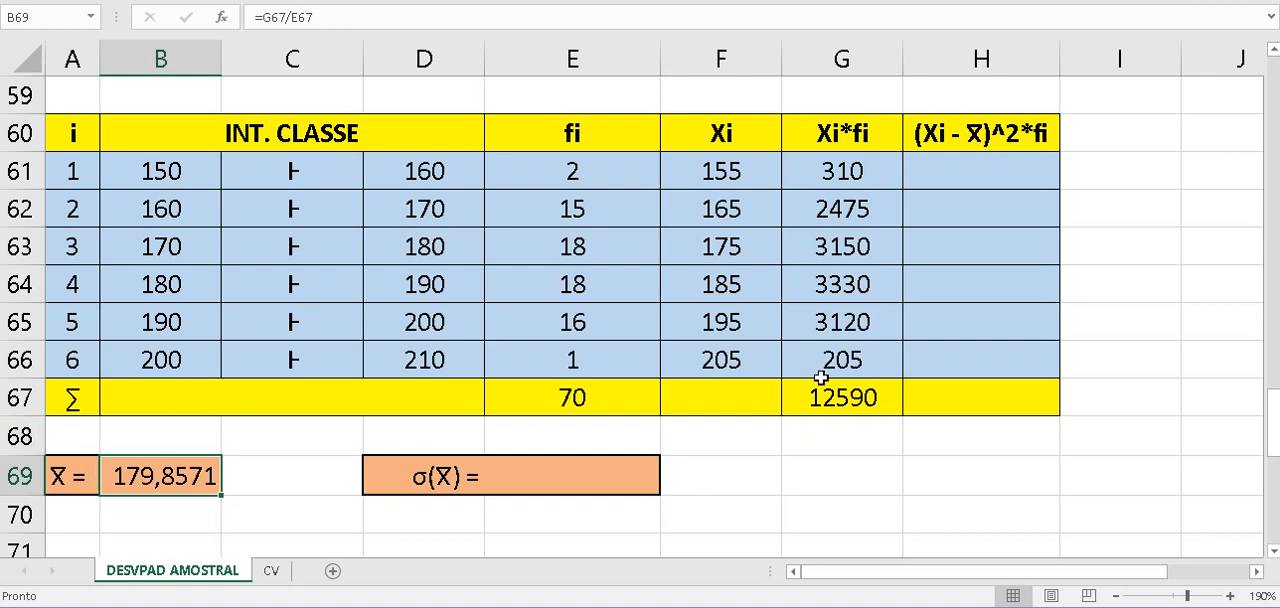
- Calculate (Xi - X̄)^2*fi in H61 with =(F61-$B$69)^2*E61 and fill the formula down to H66
click(1041, 177)
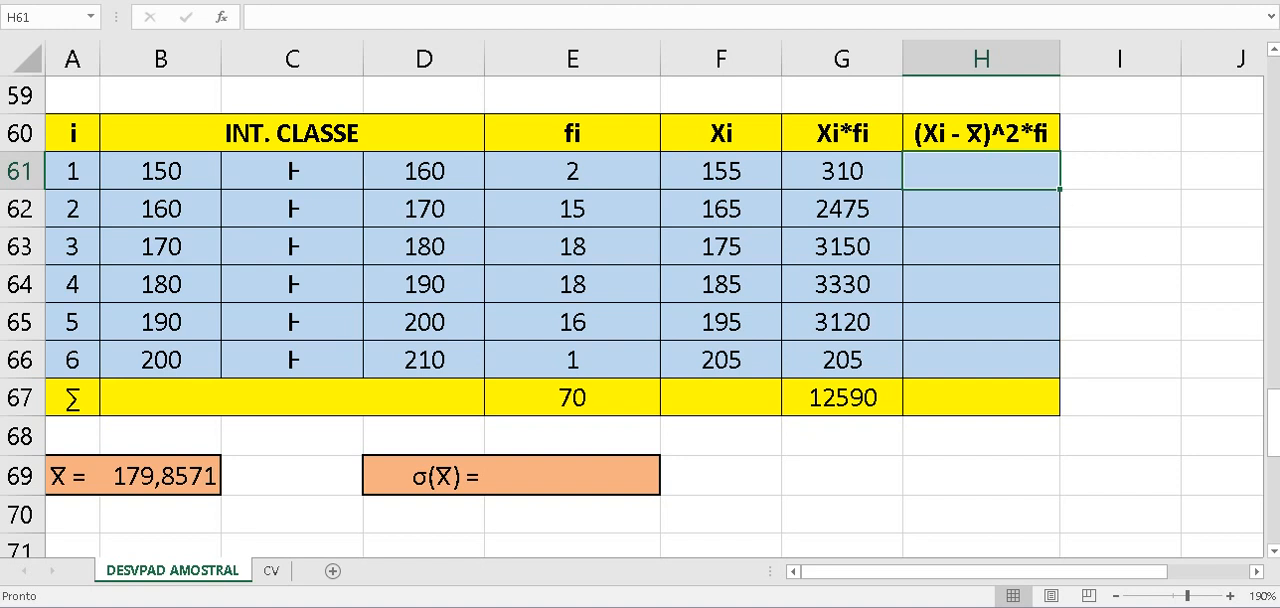
click(1062, 260)
click(1034, 177)
text(=)
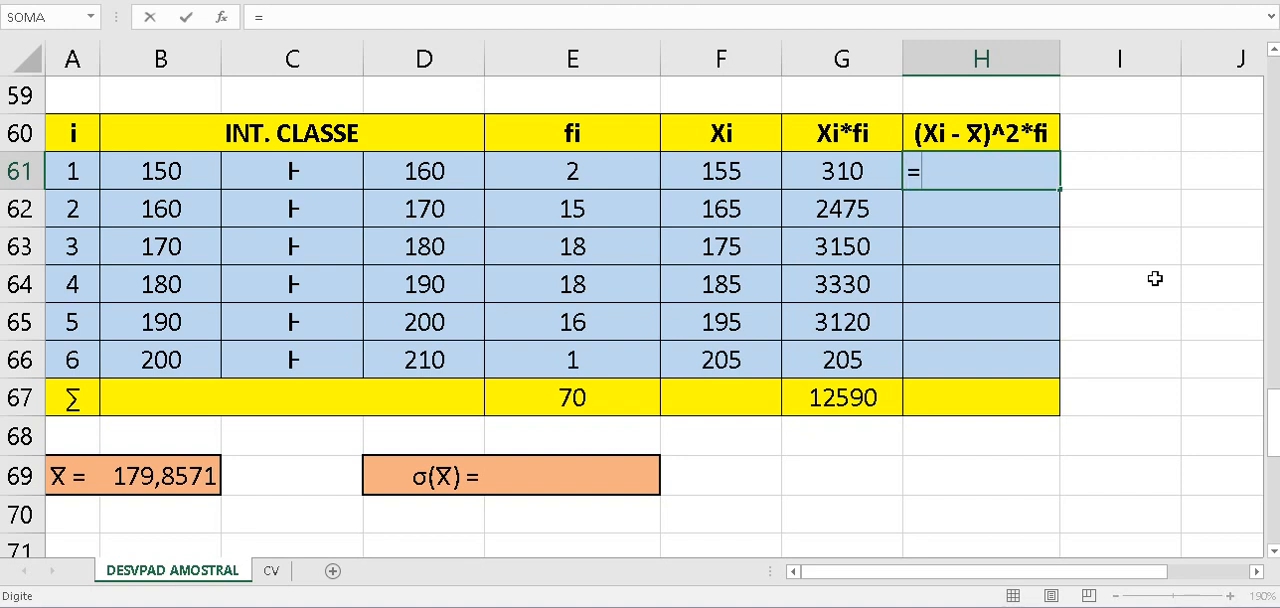
text(()
click(763, 175)
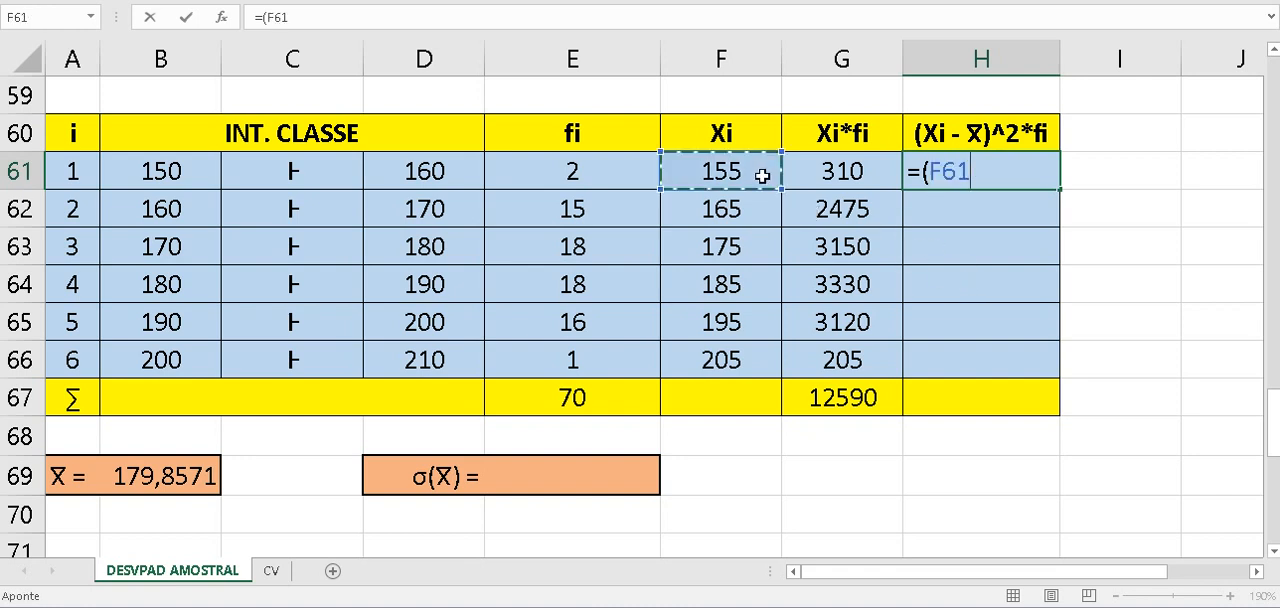
text(-)
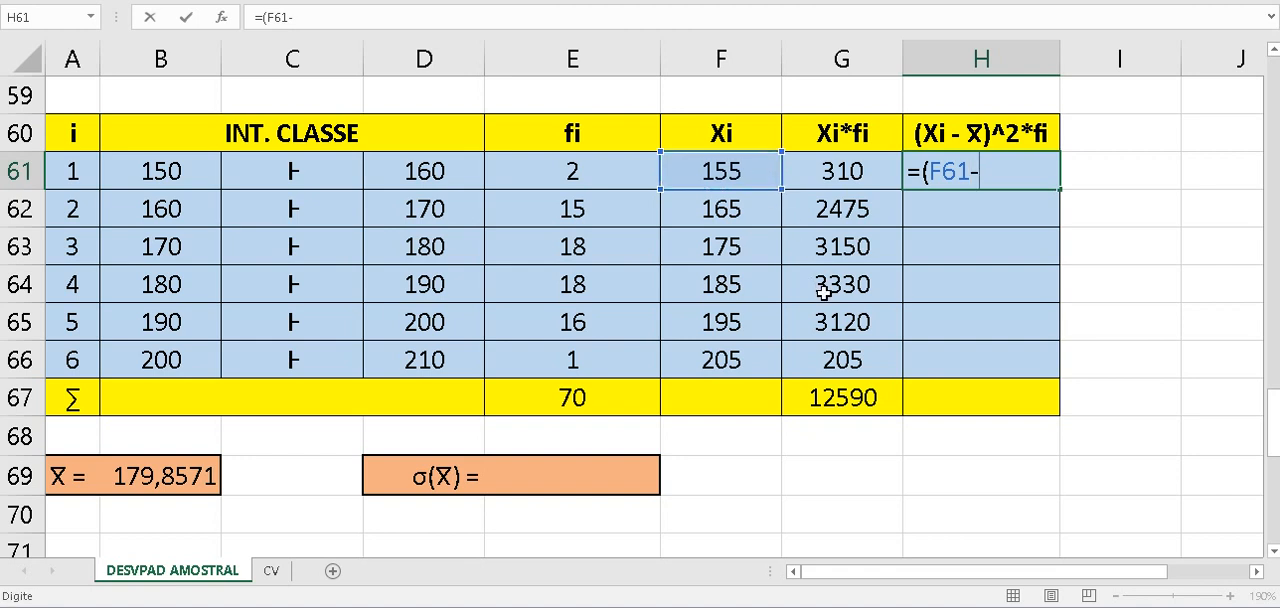
click(180, 491)
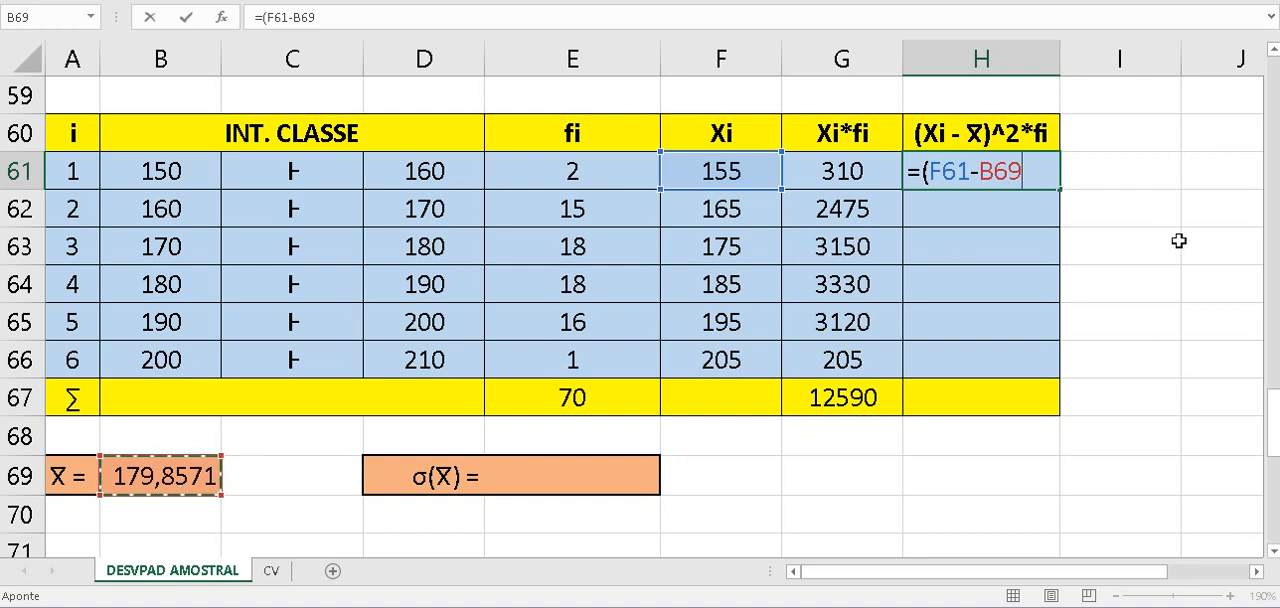
key(F4)
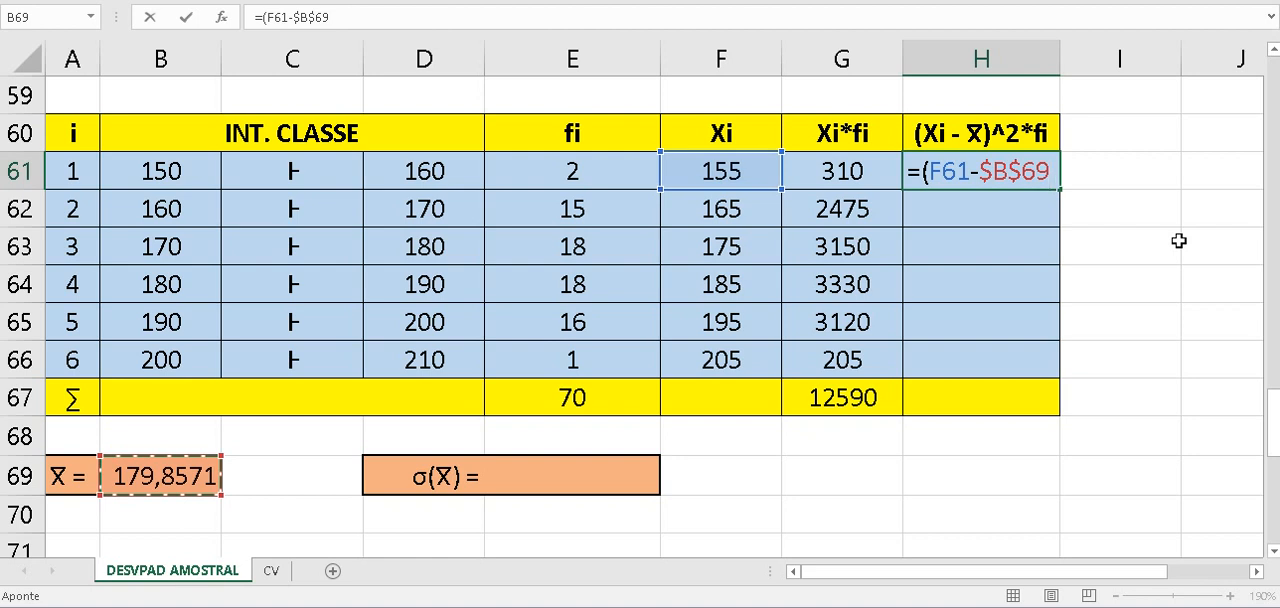
text())
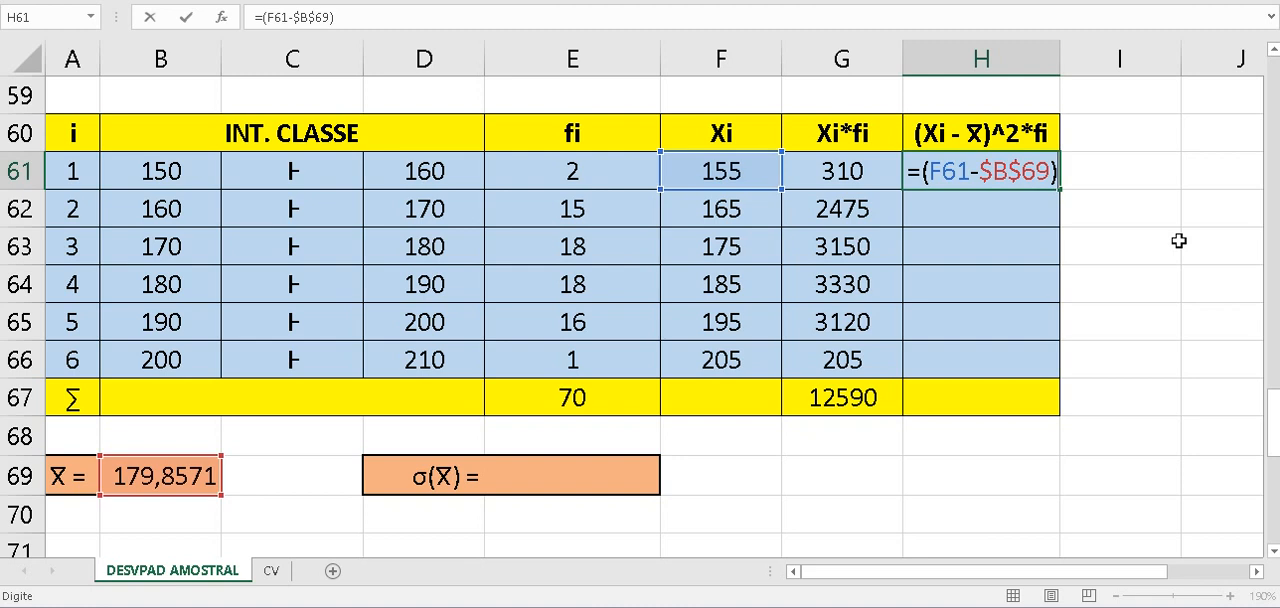
text(^2)
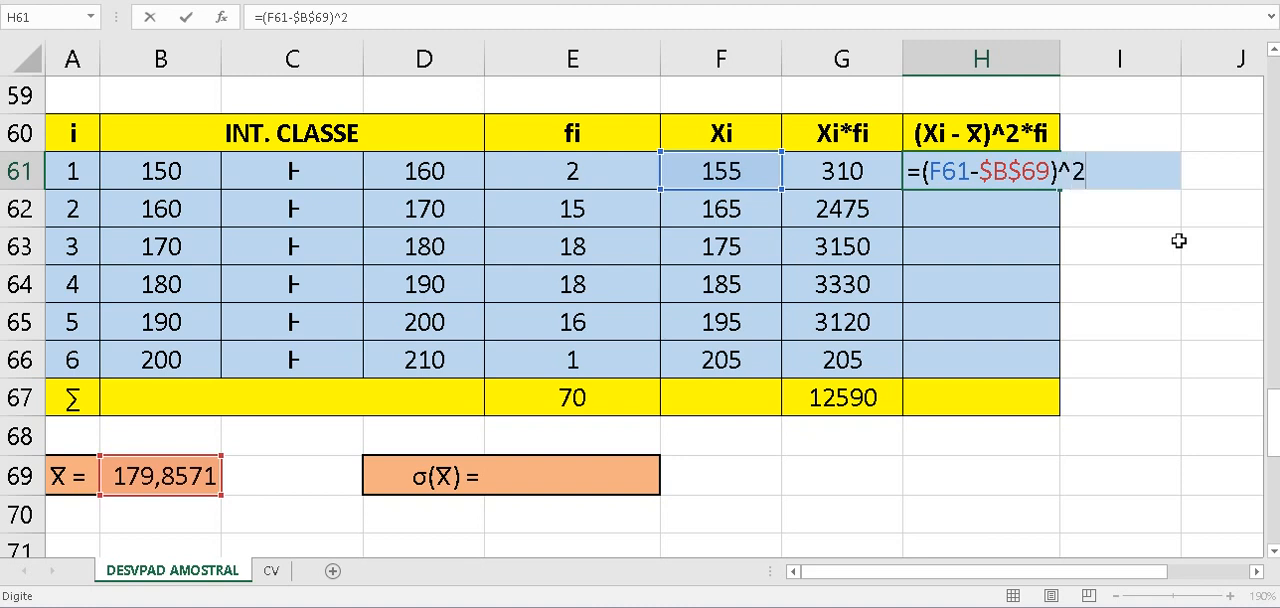
text(*)
click(588, 174)
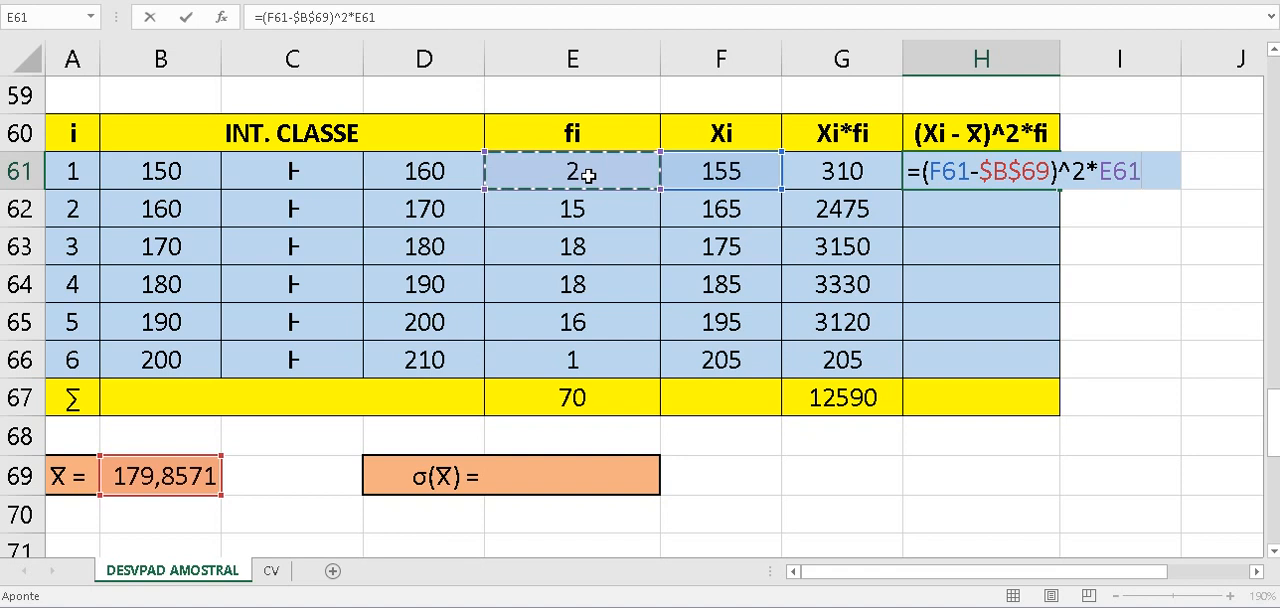
key(Return)
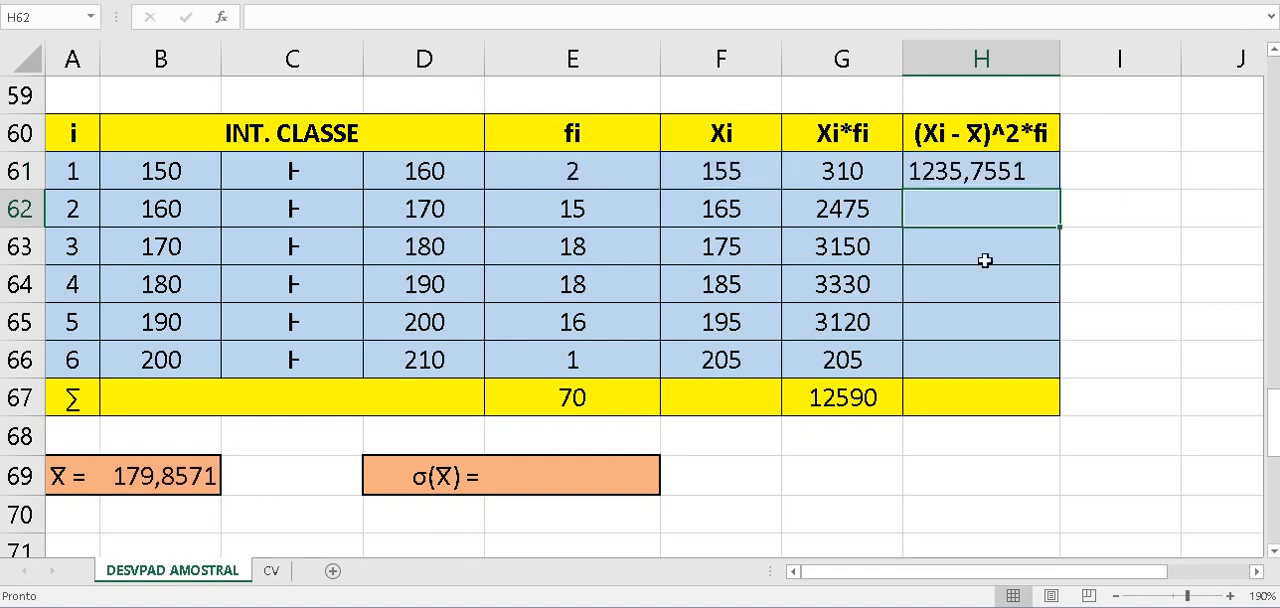
click(1041, 173)
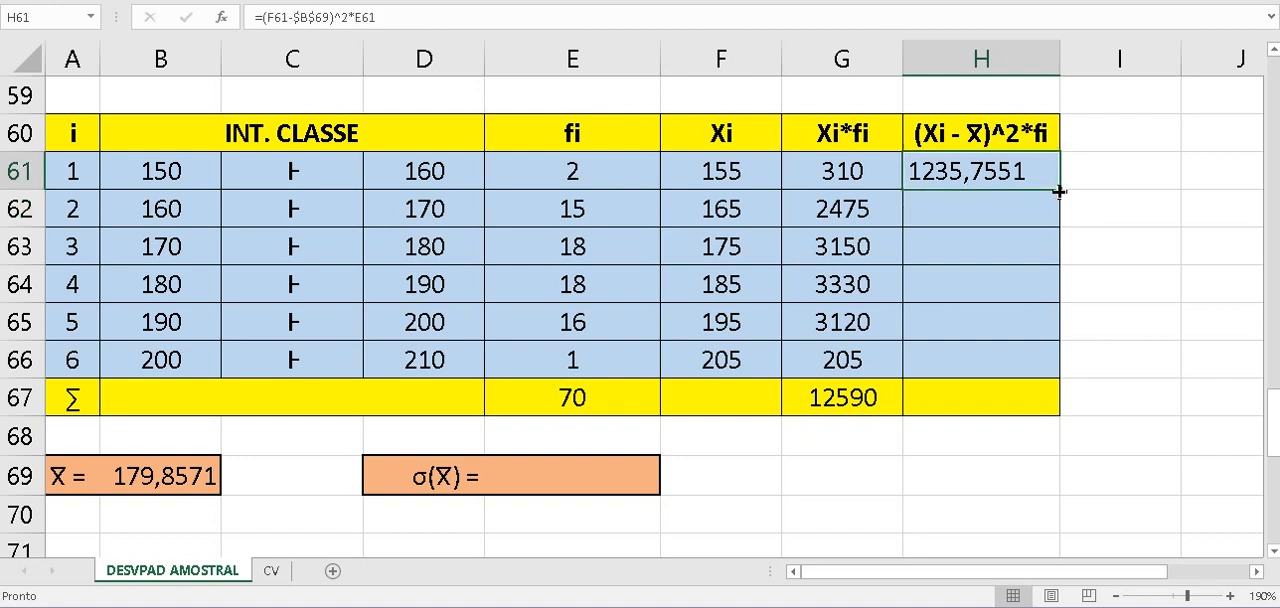
drag(1059, 192, 1025, 375)
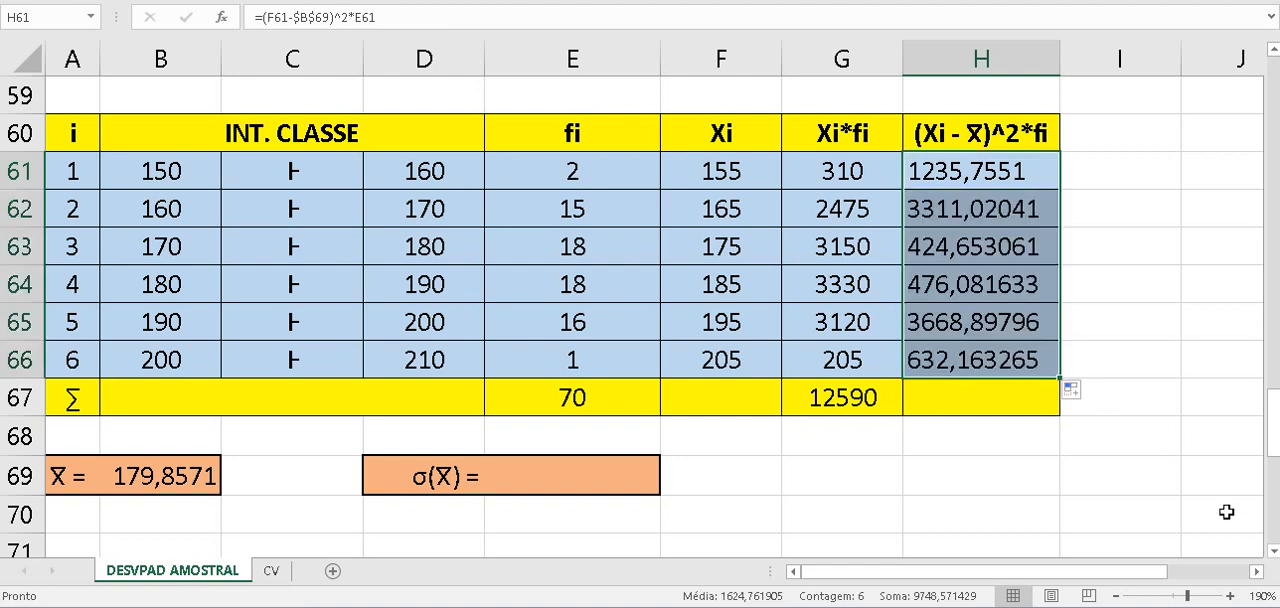
- Total the (Xi - X̄)^2*fi values in H67 with =SOMA(H61:H66)
click(994, 398)
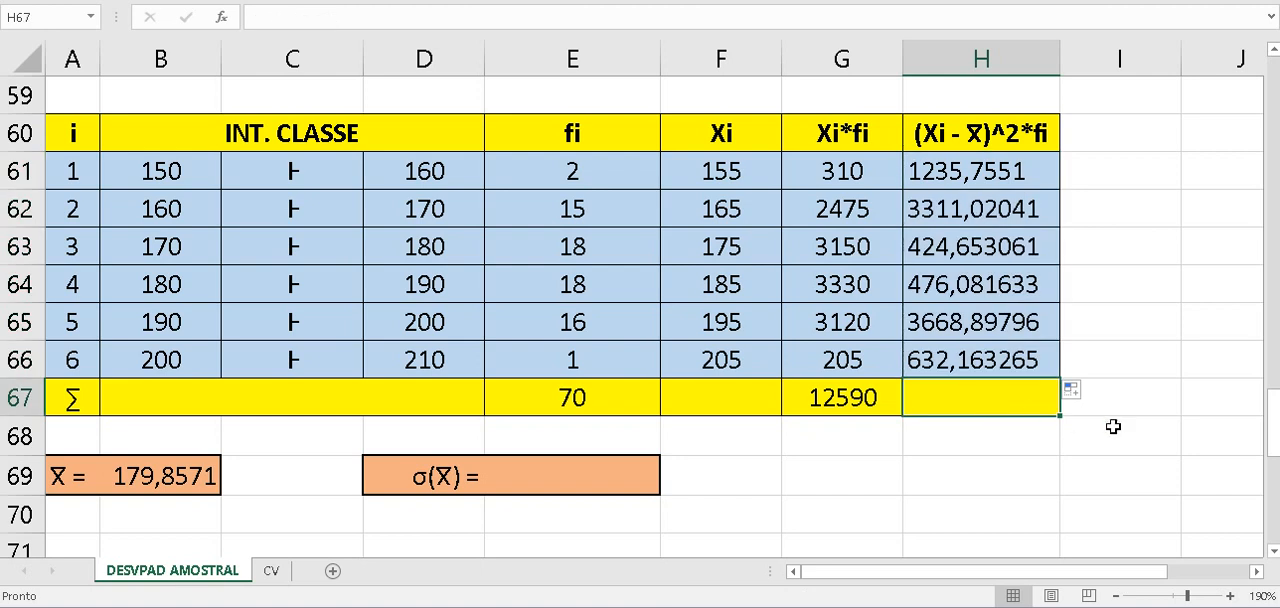
text(=)
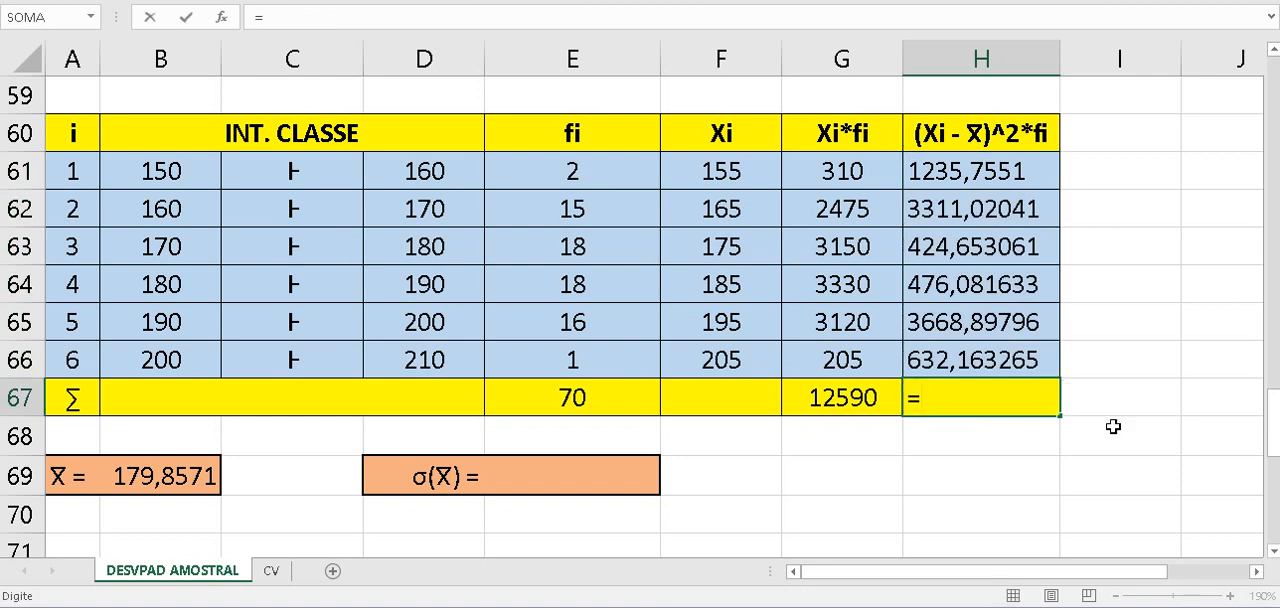
text(S)
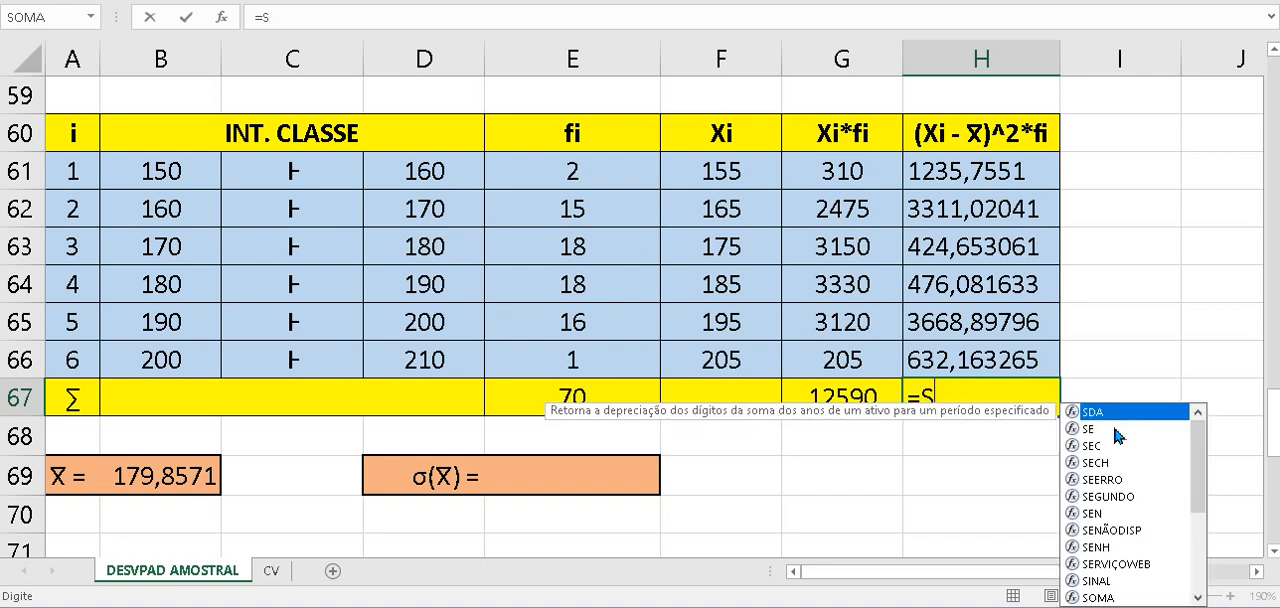
text(OMA)
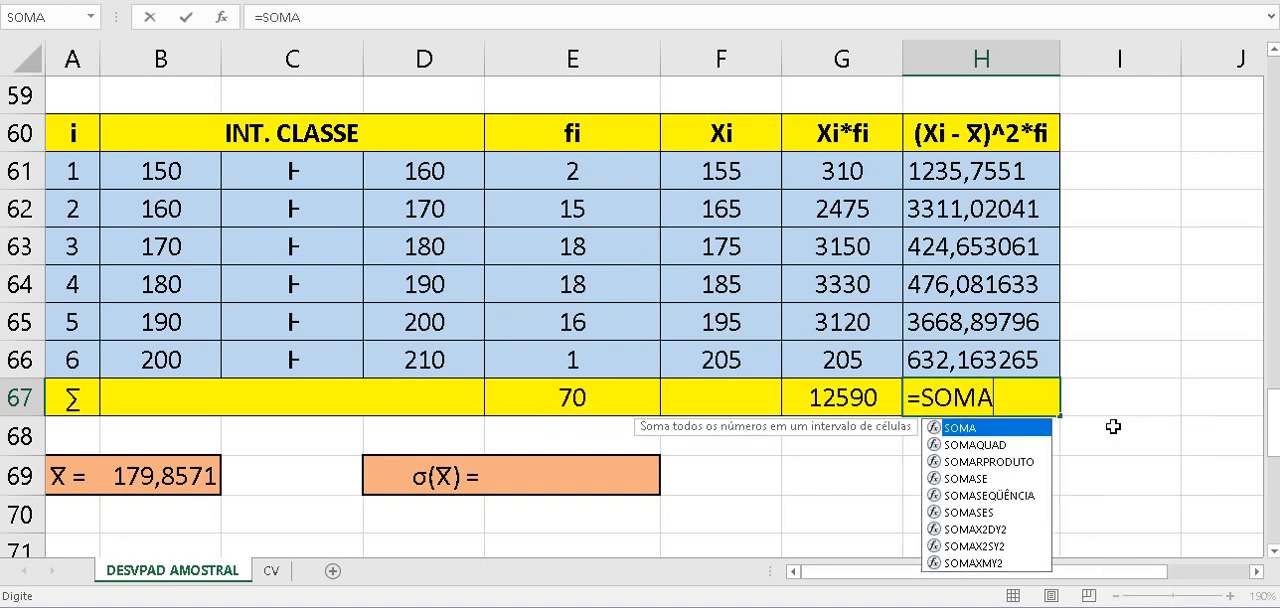
text(()
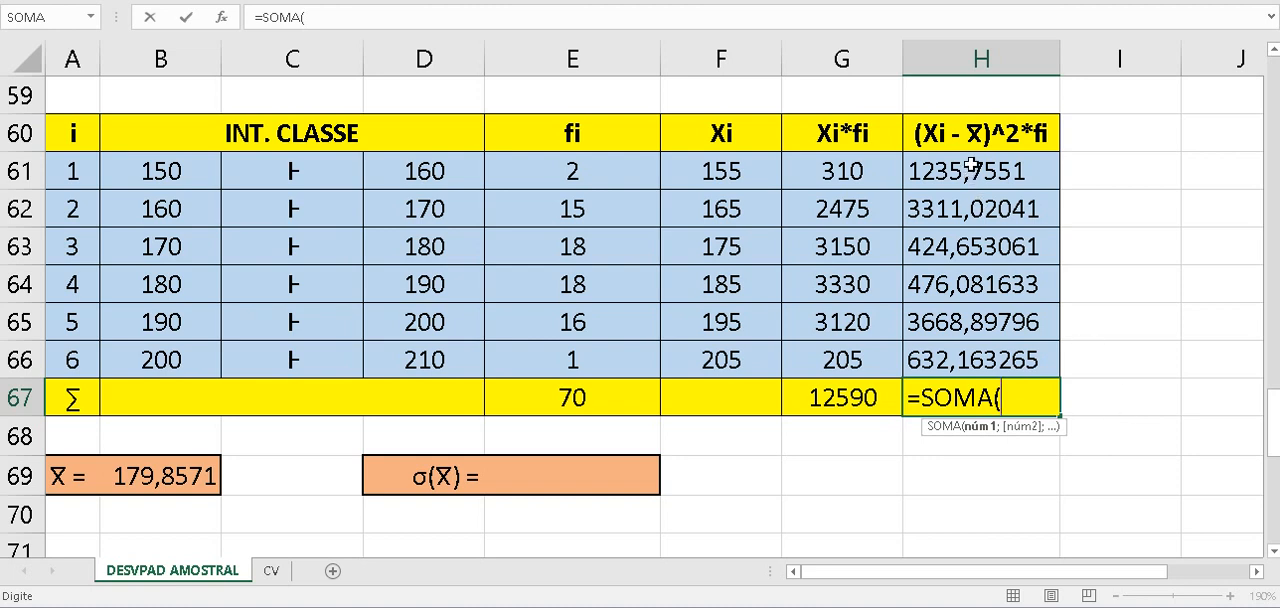
drag(970, 166, 985, 360)
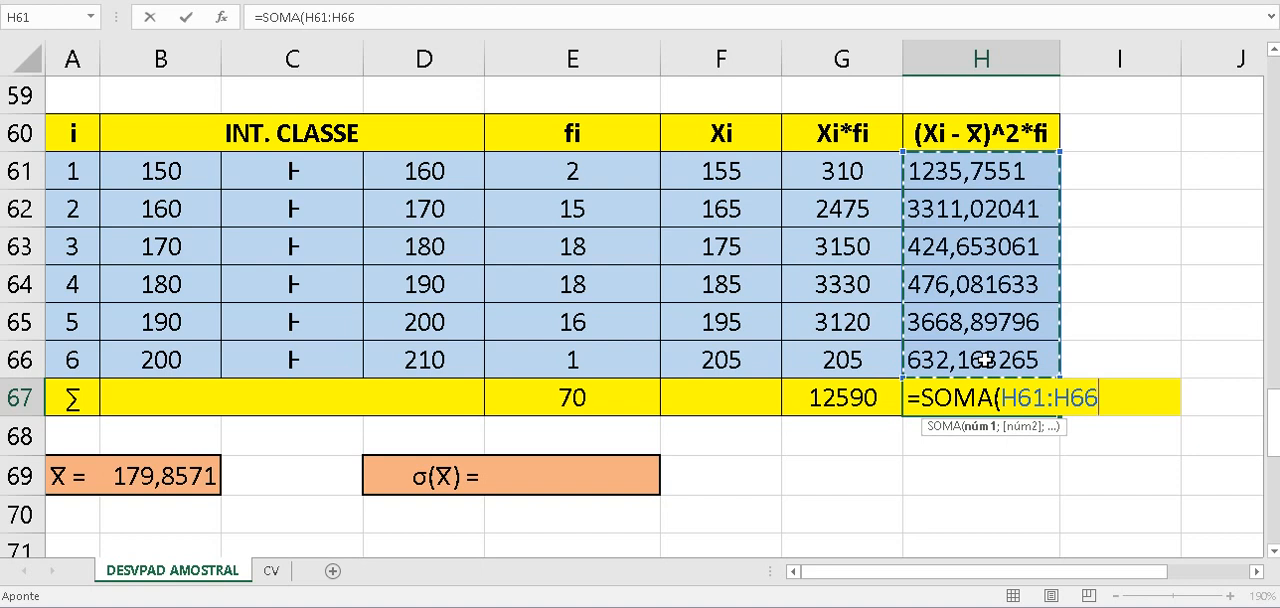
text())
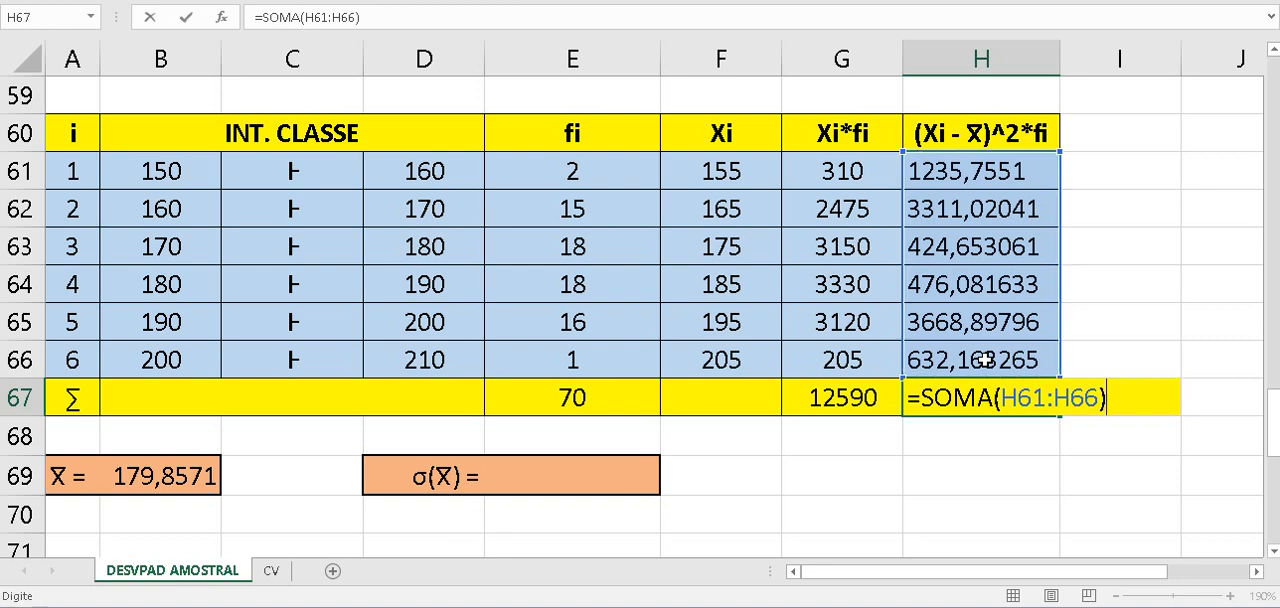
key(Return)
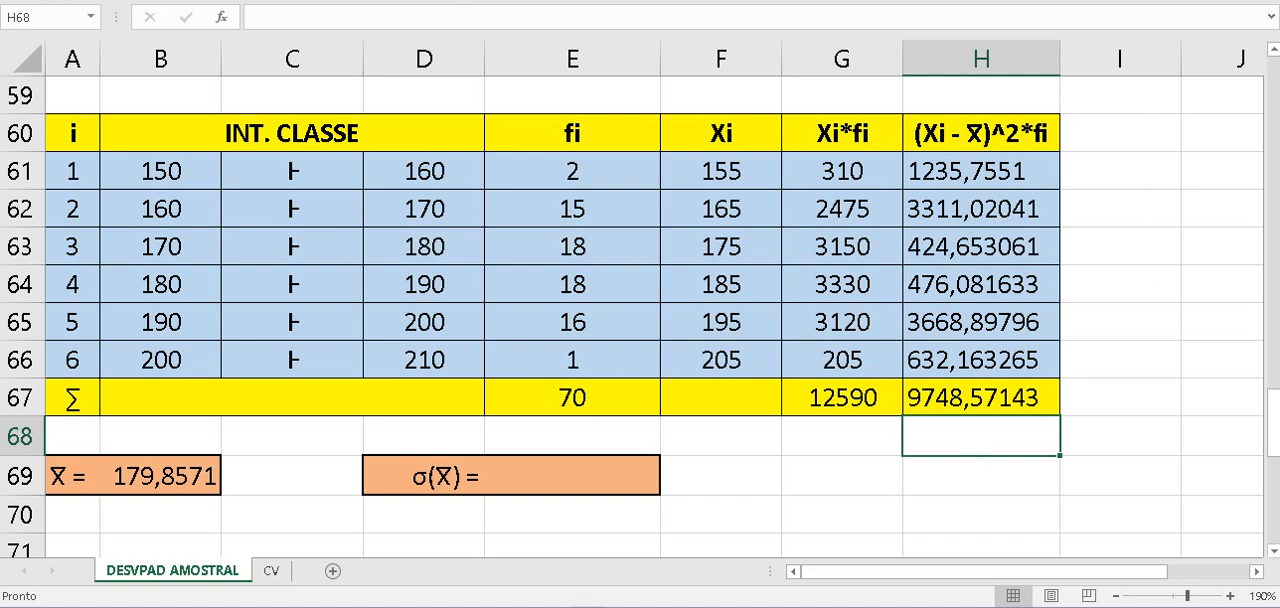
- Try to calculate the sample standard deviation in E69 with the formula =RAIZ(H67/(E68-1))
click(618, 475)
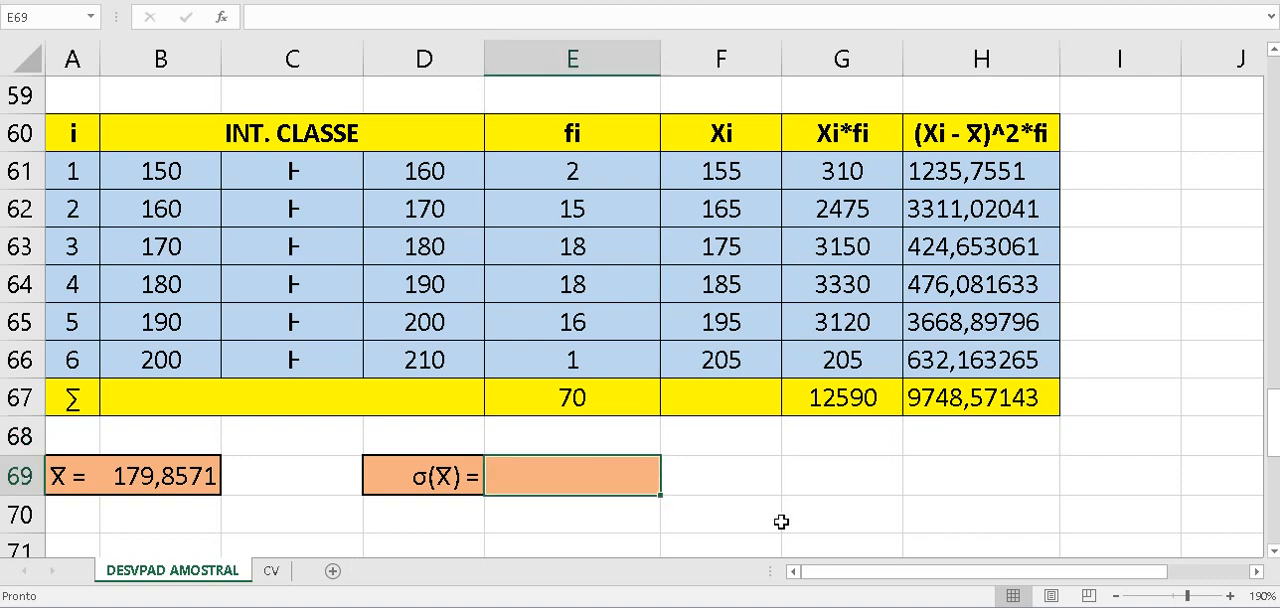
text(=)
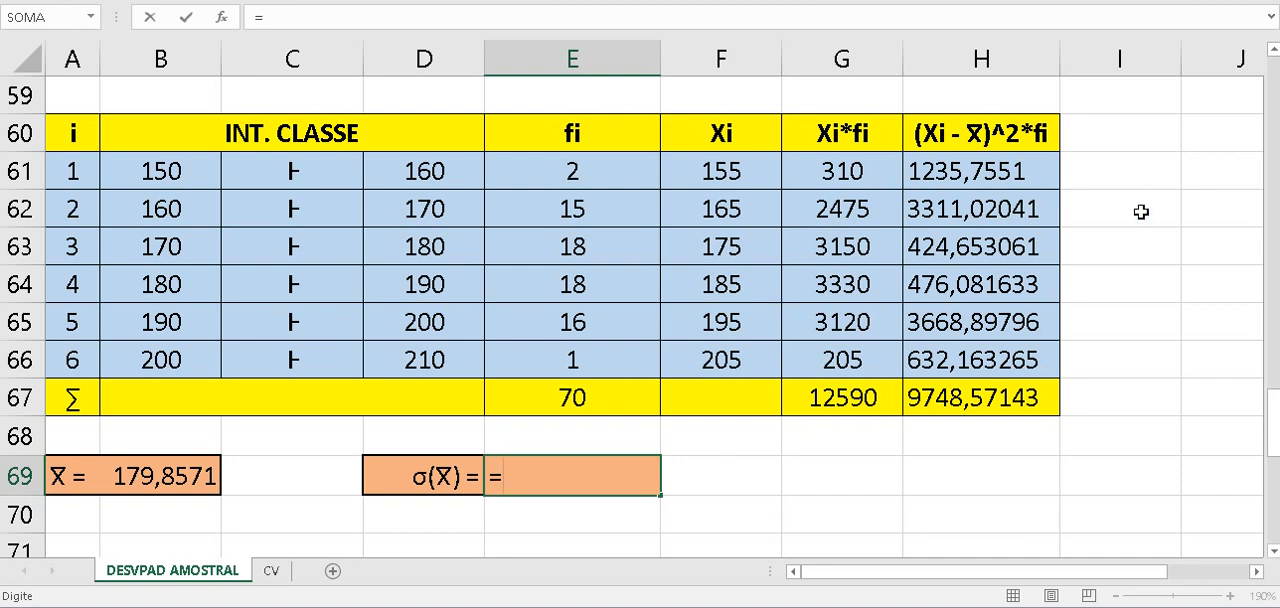
text(R)
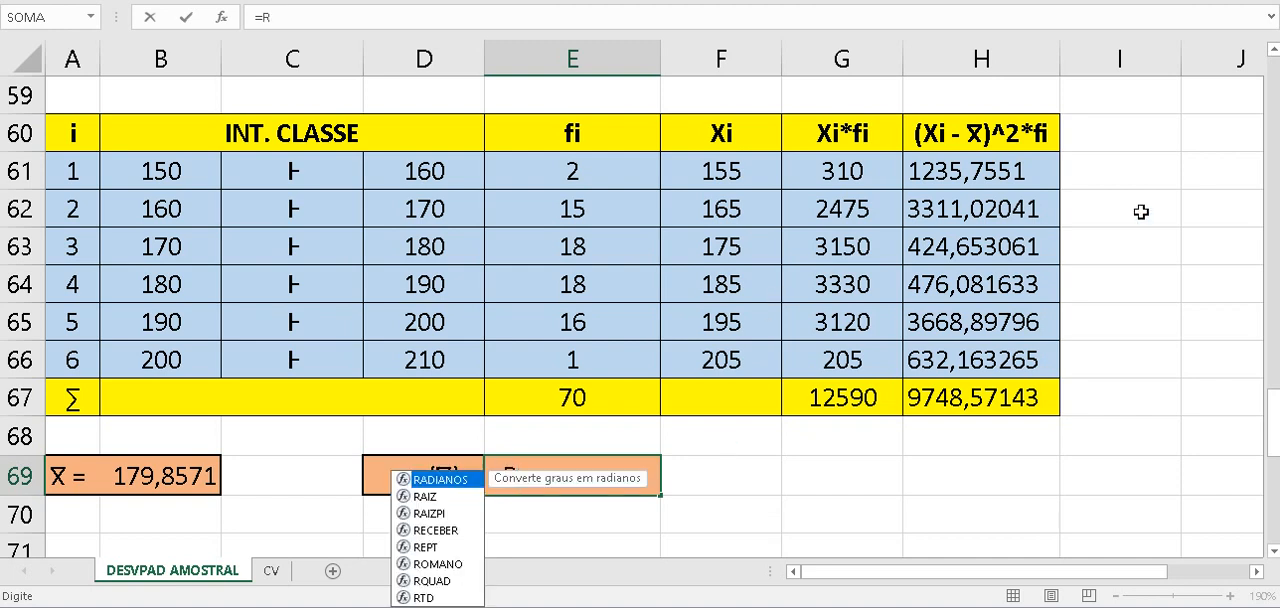
text(AI)
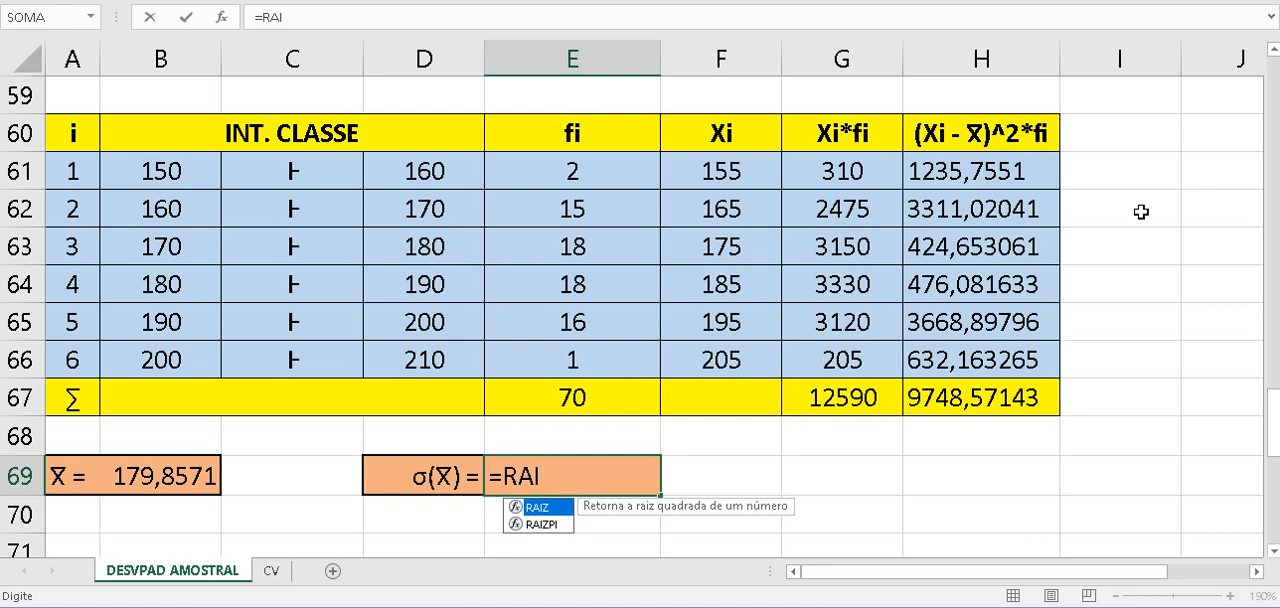
text(Z()
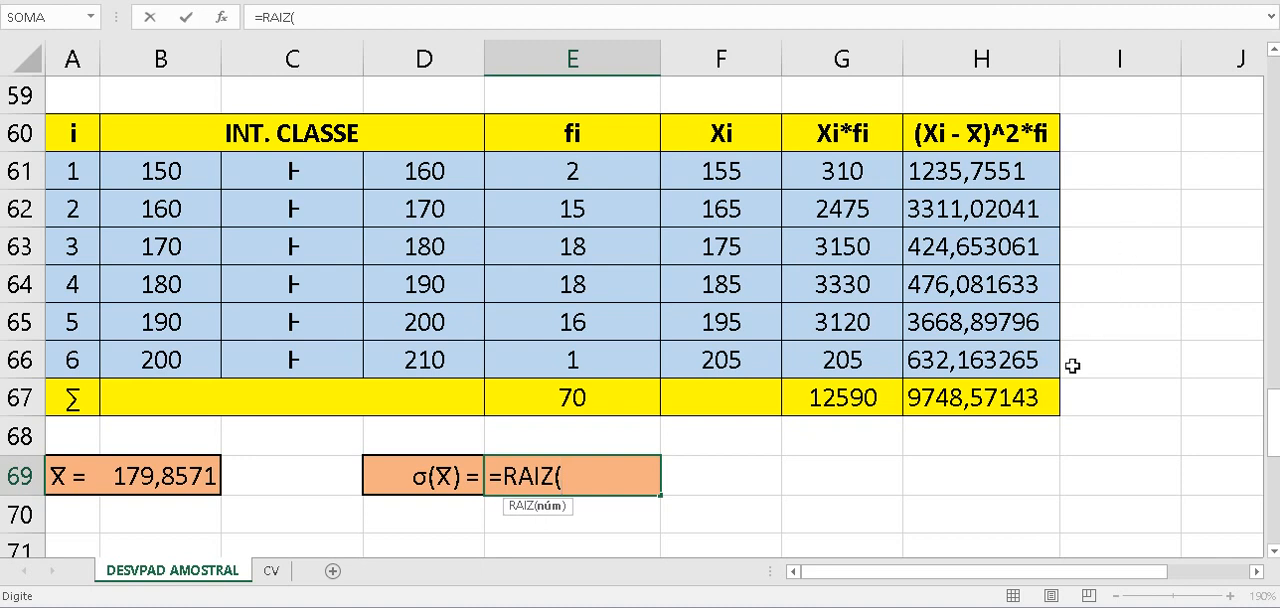
click(1030, 398)
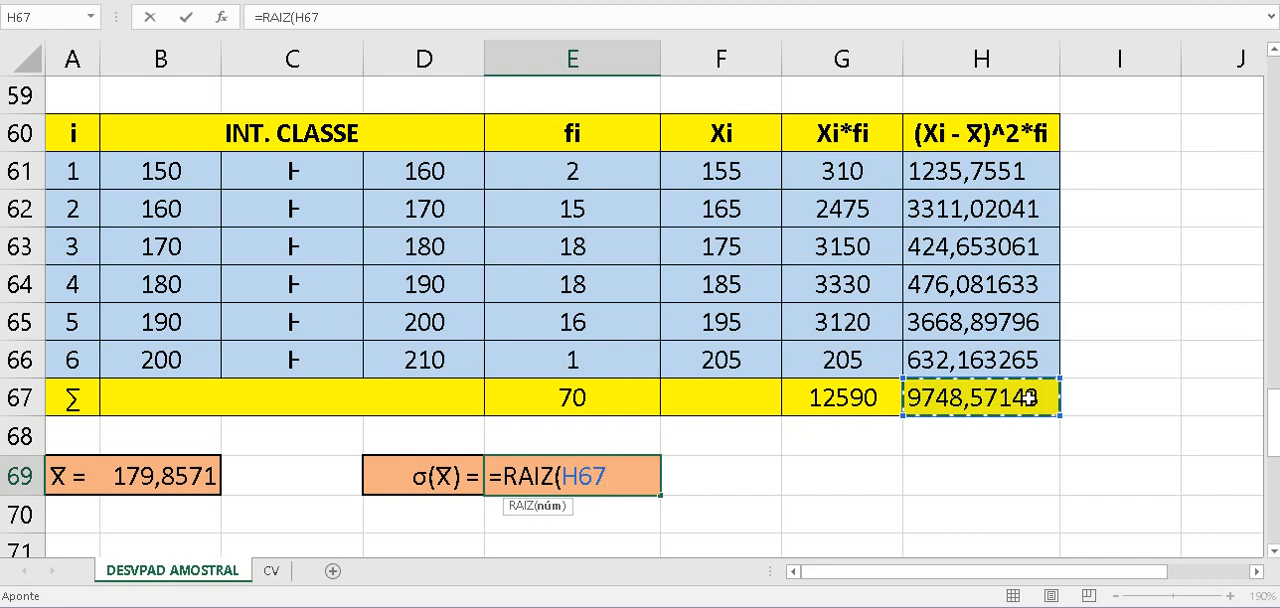
text(/)
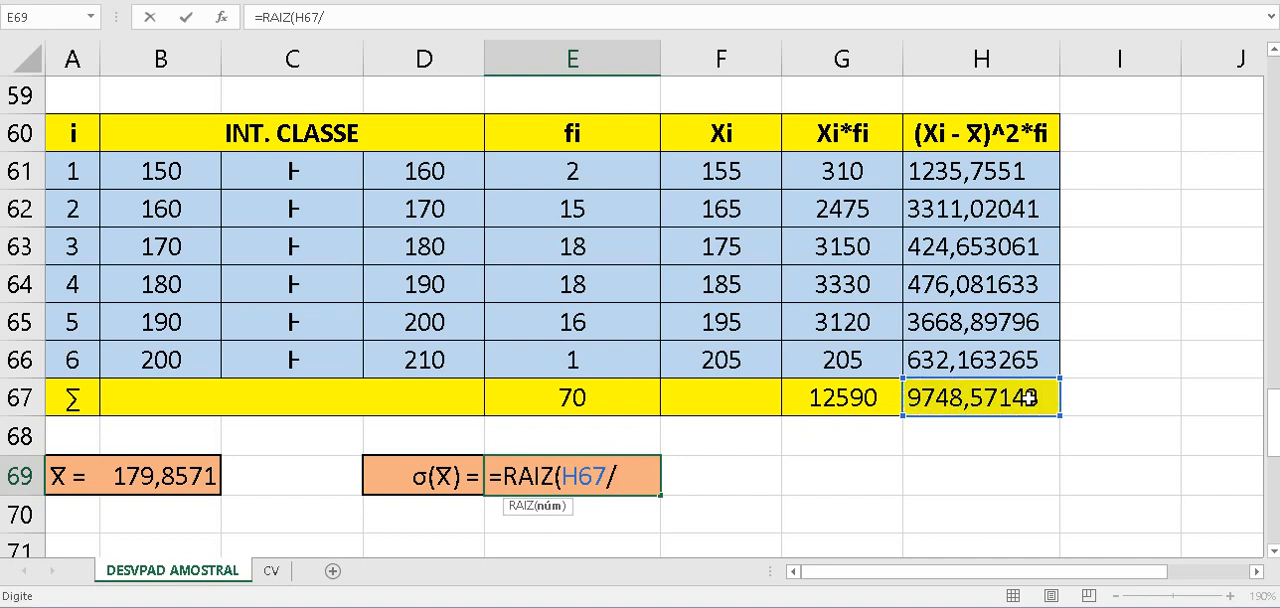
text(()
click(608, 423)
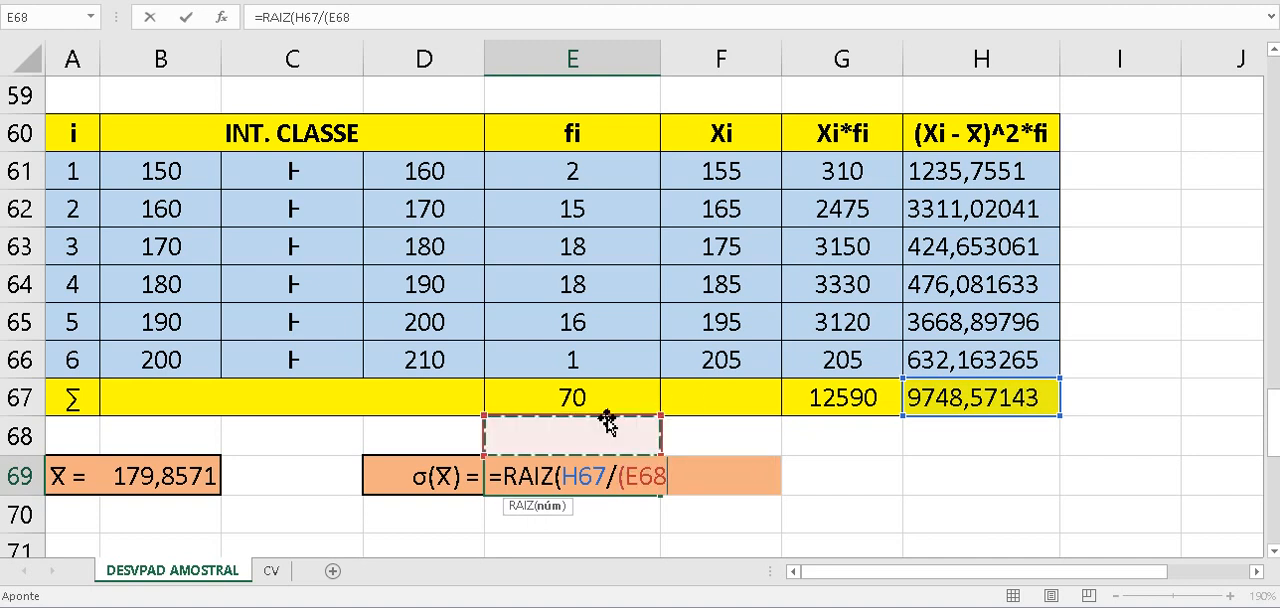
text(-1)
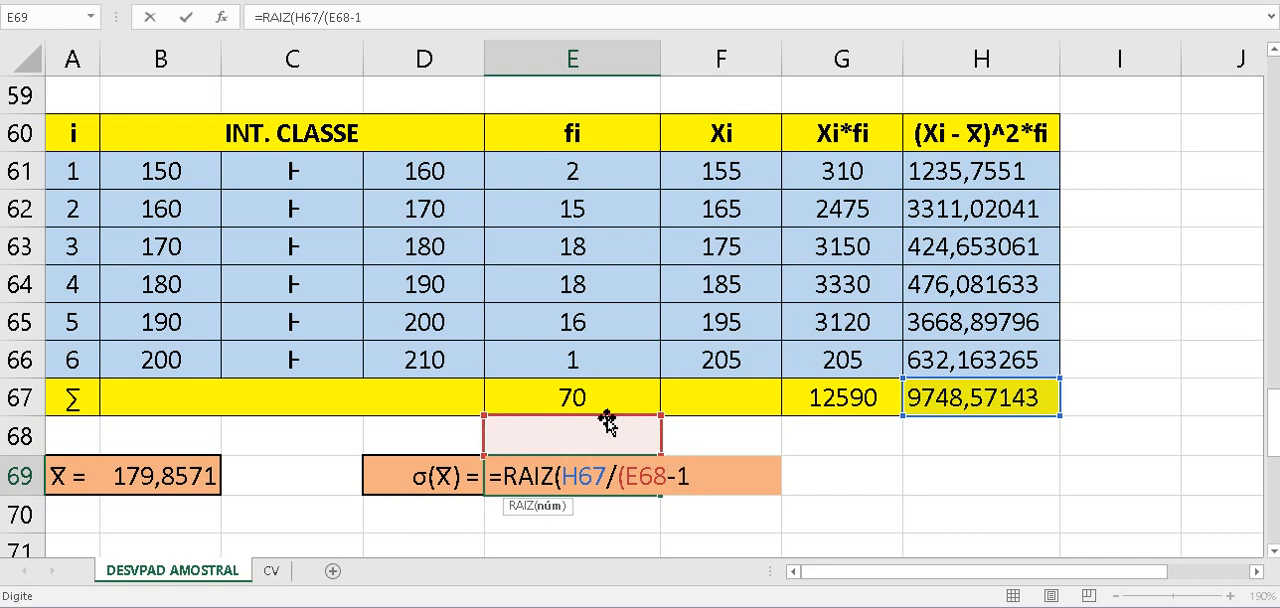
text()))
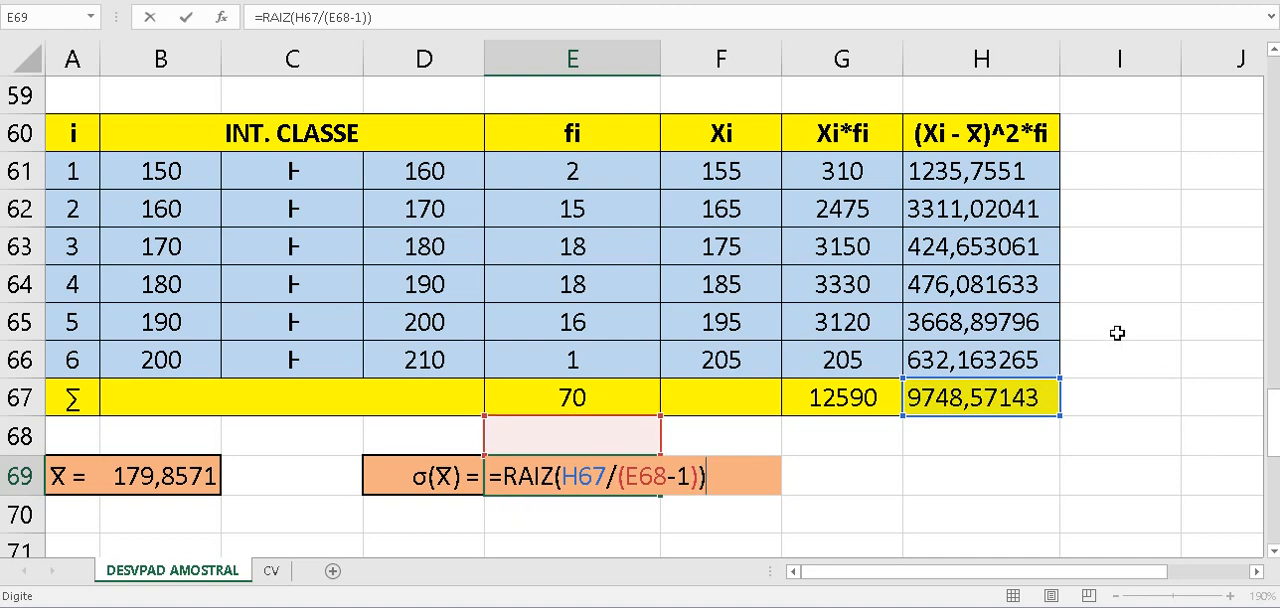
key(Return)
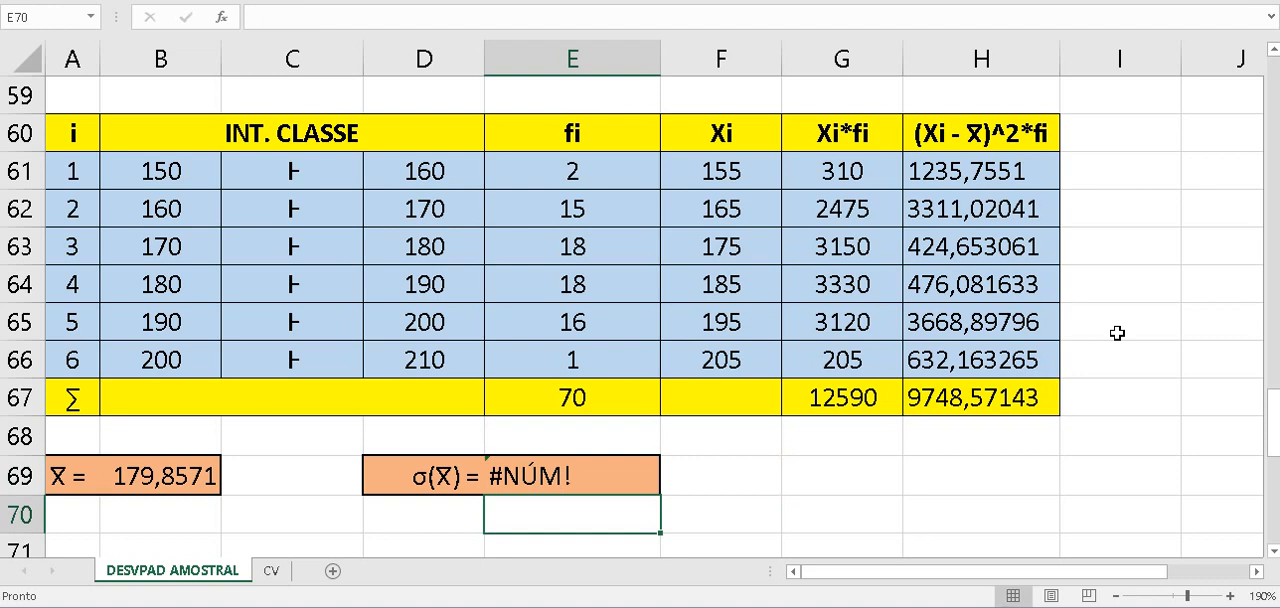
- Clear the standard deviation formula from E69
click(612, 481)
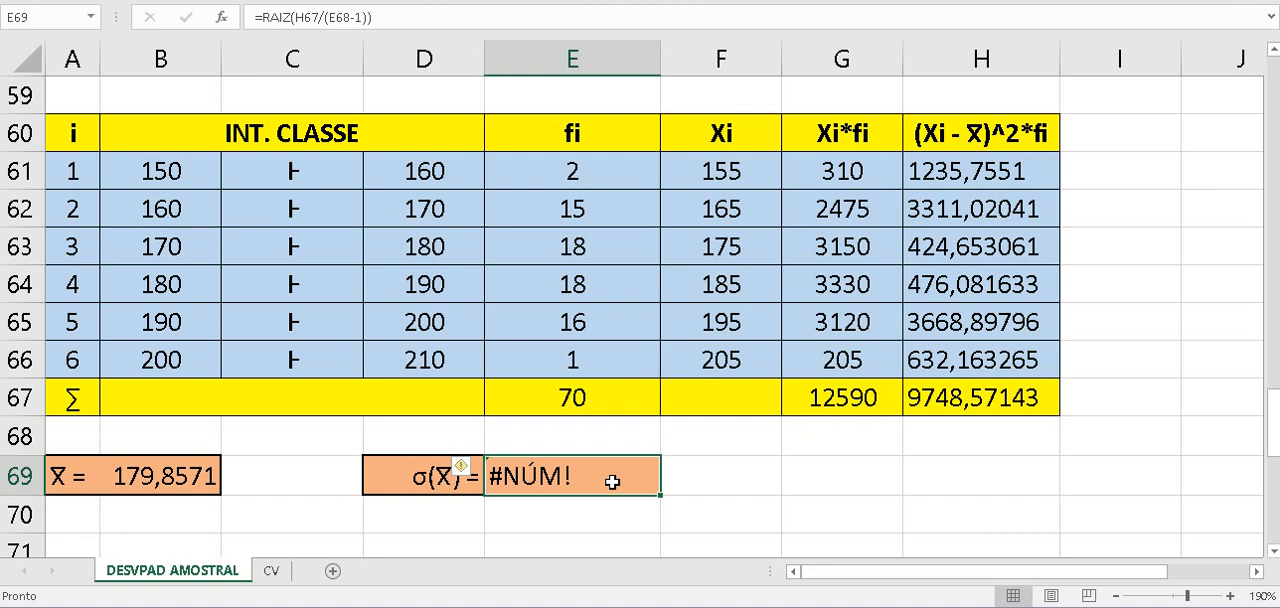
key(BackSpace)
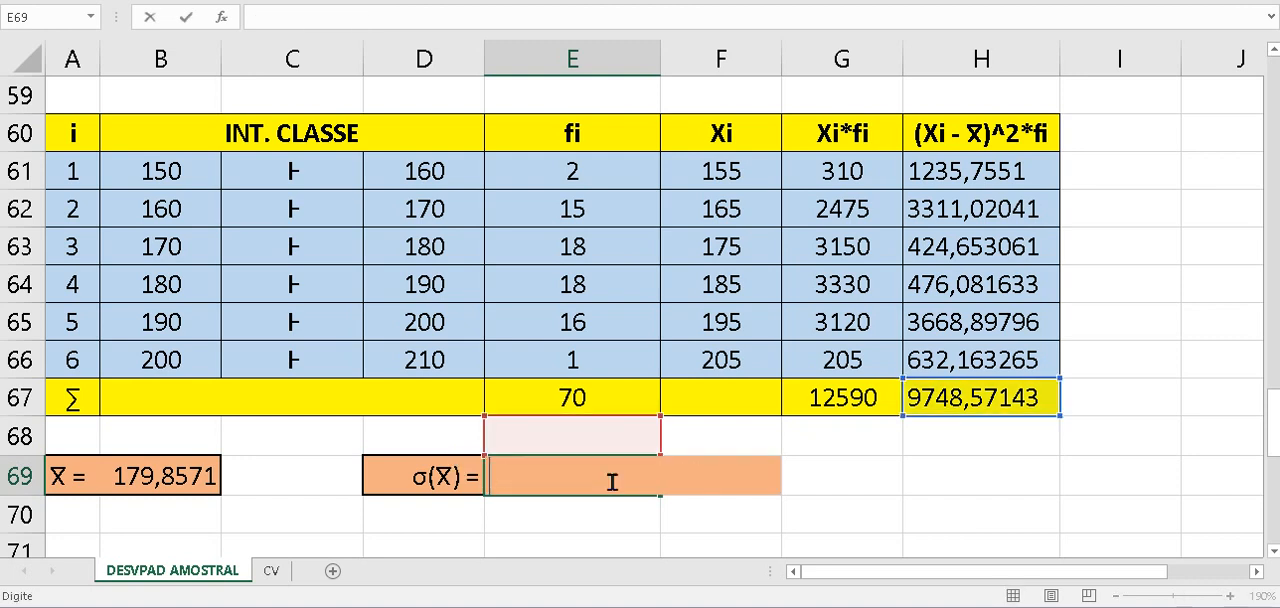
click(837, 500)
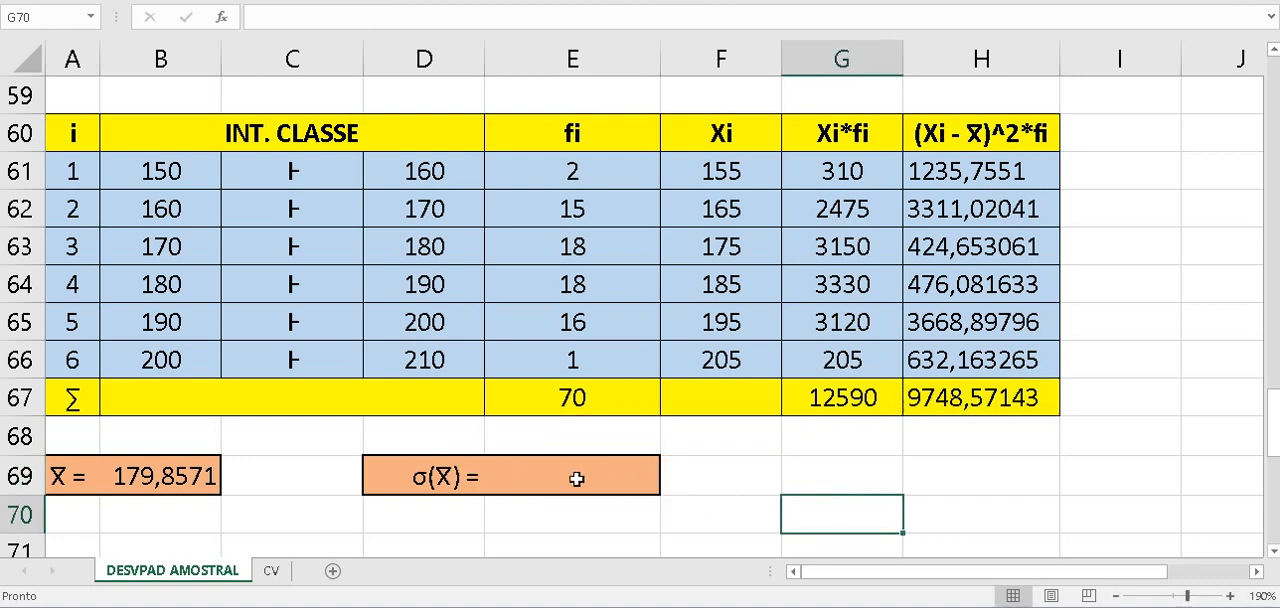
- Calculate the sample standard deviation in E69 with the formula =RAIZ(H67/(E67-1))
click(578, 479)
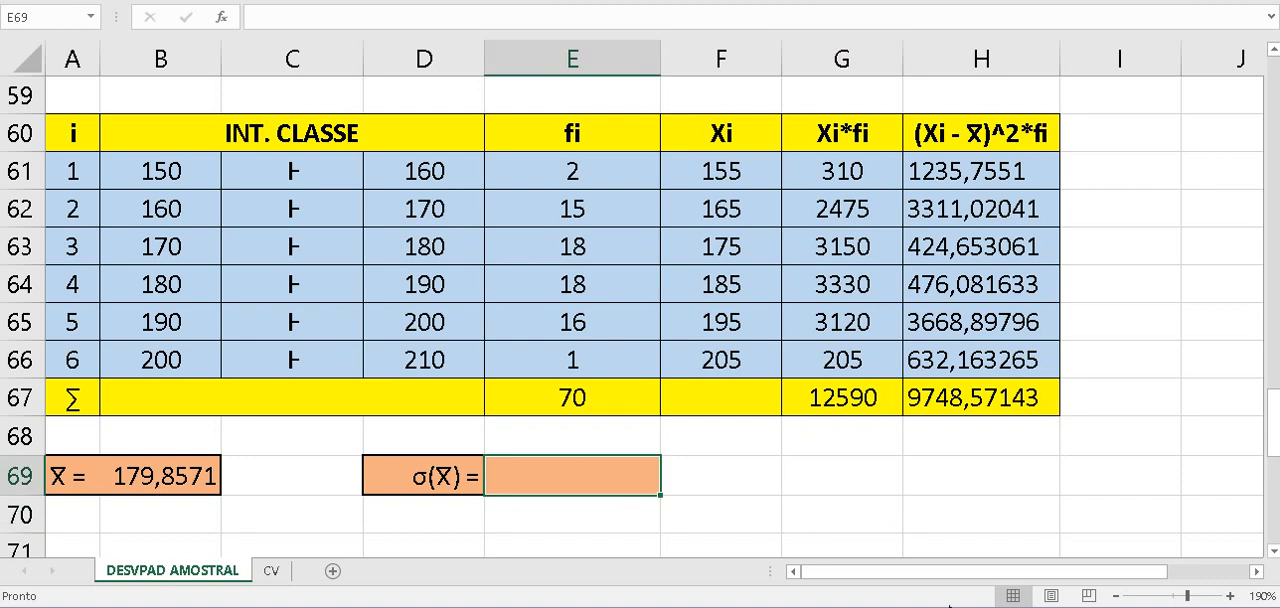
text(=)
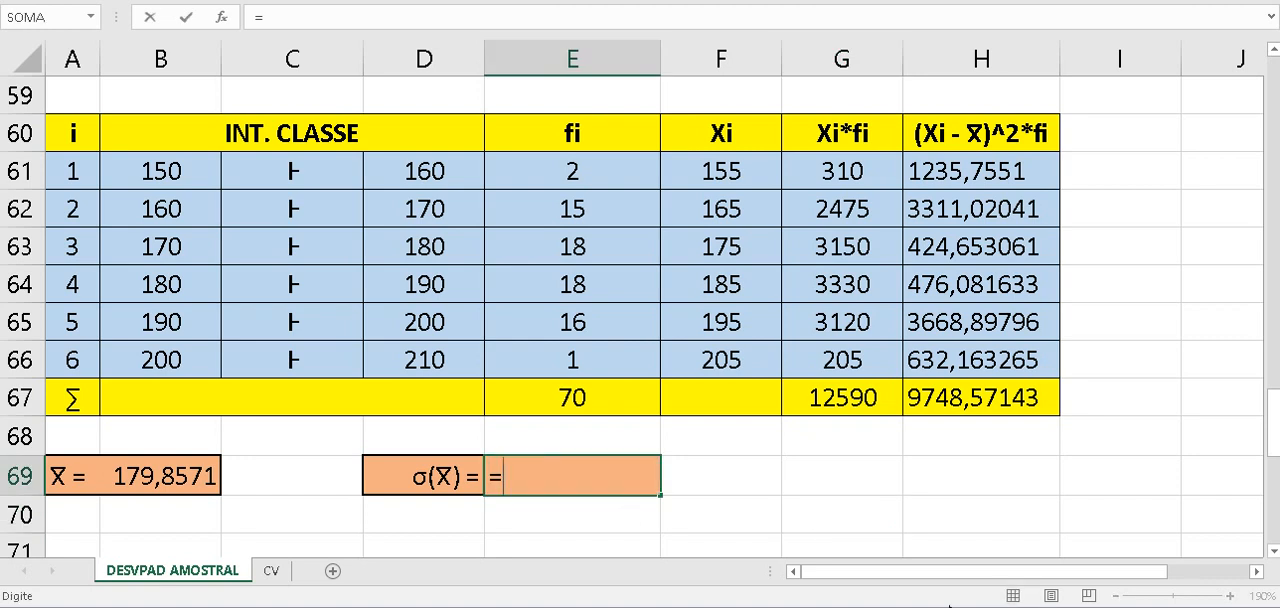
text(R)
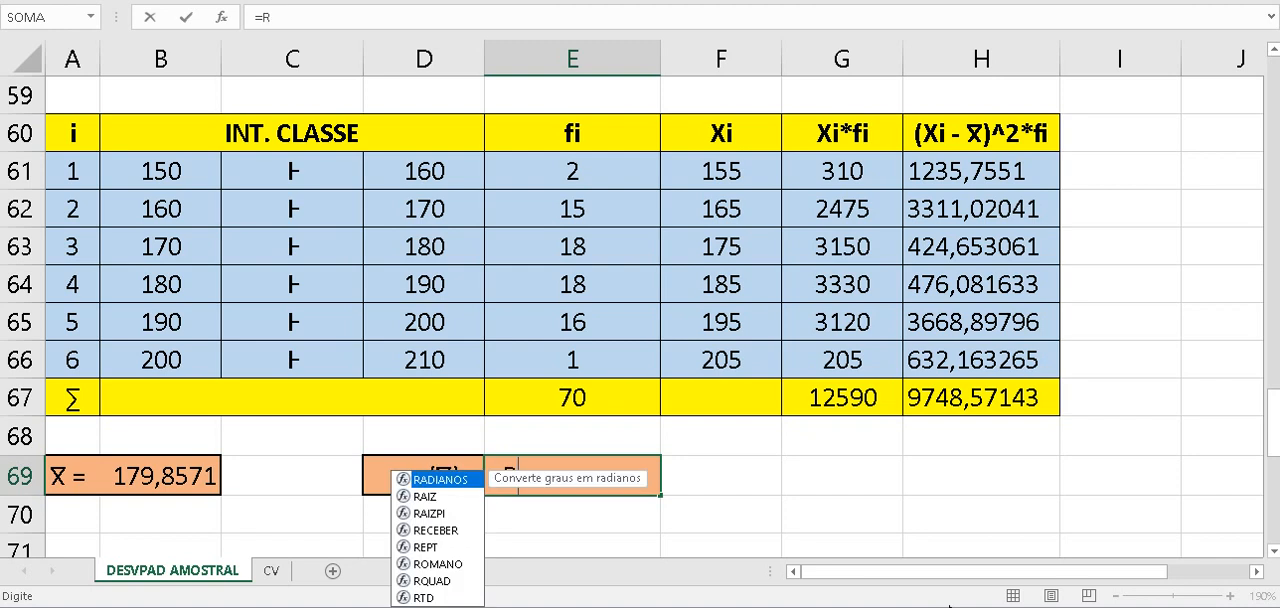
text(AIZ)
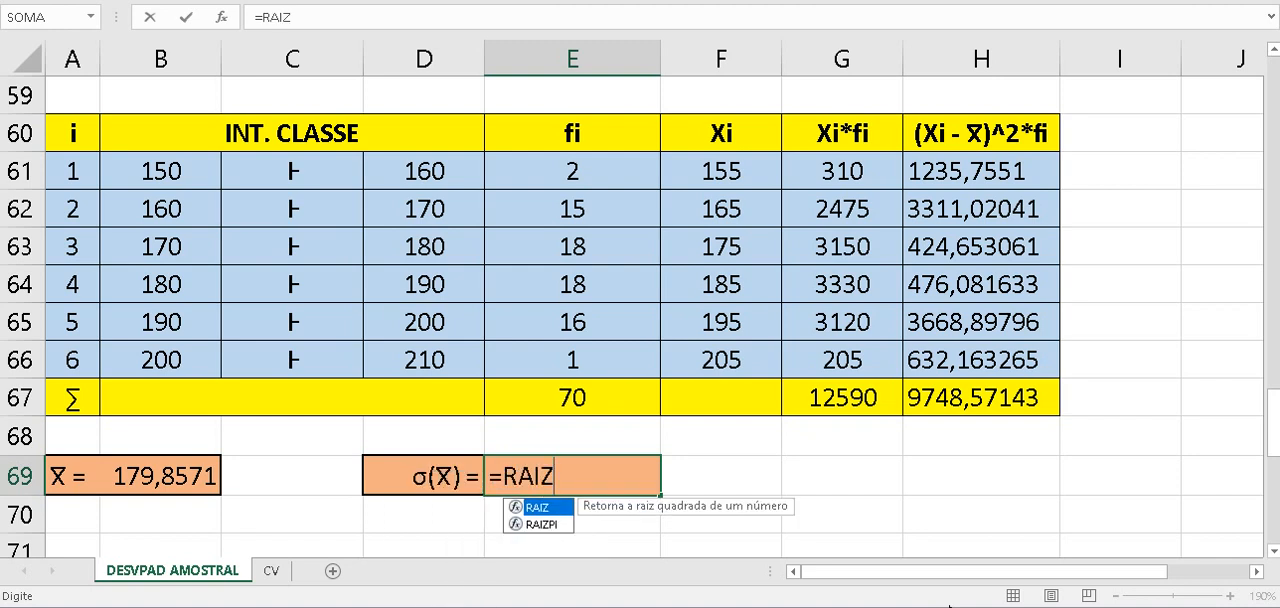
text(()
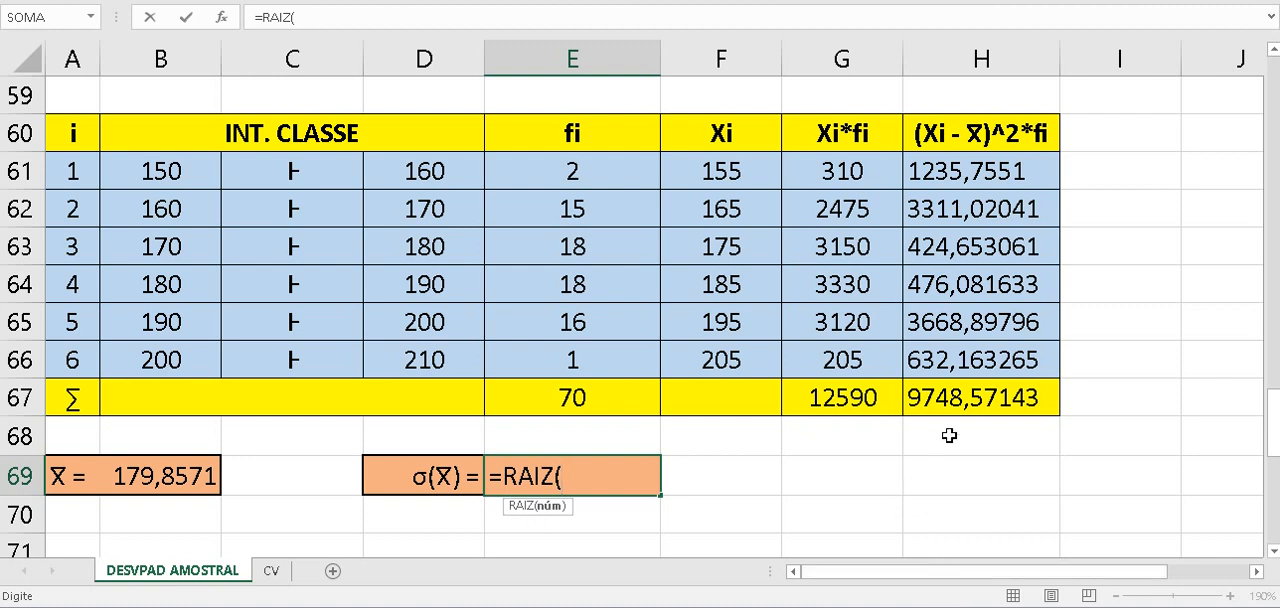
click(981, 398)
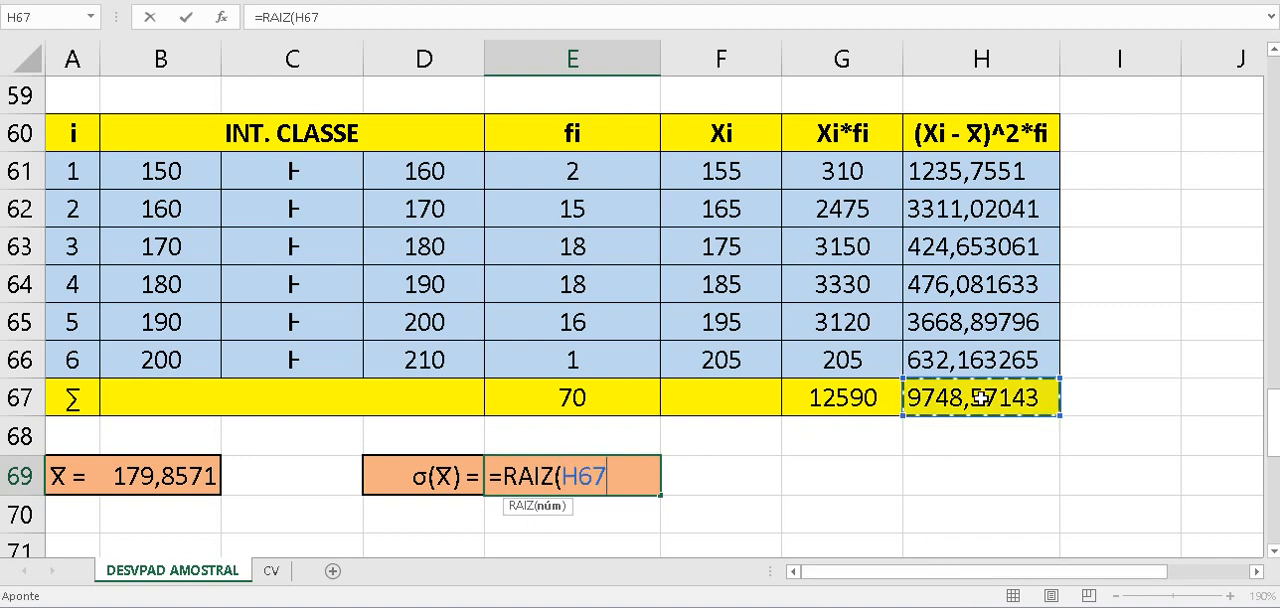
text(/)
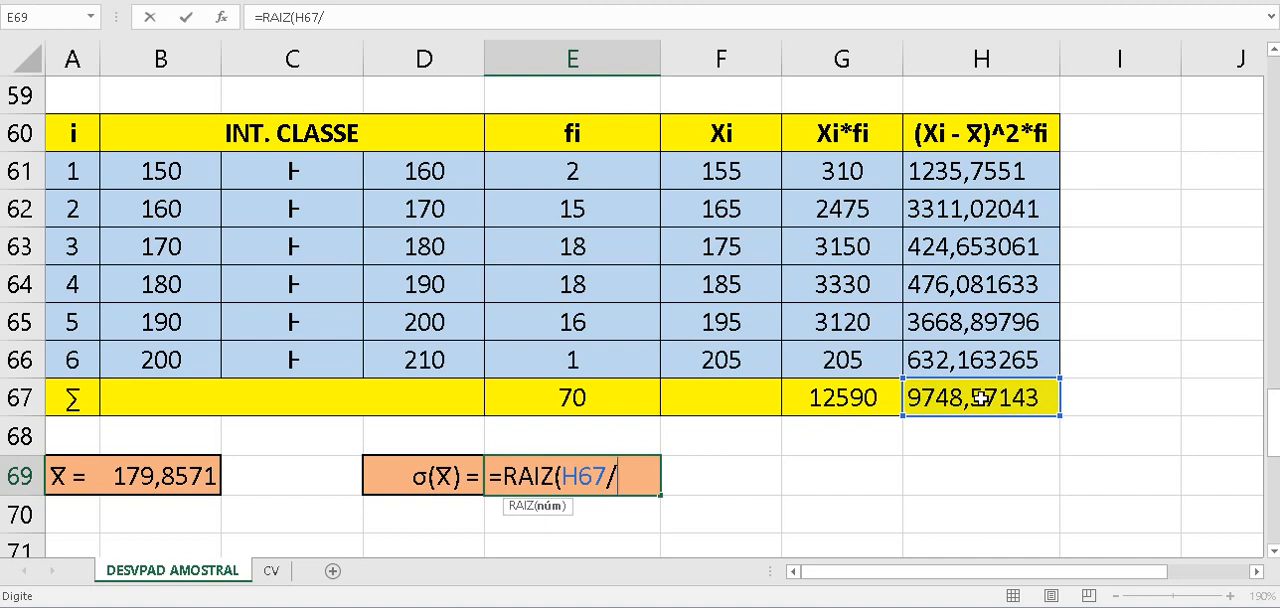
text(()
click(642, 406)
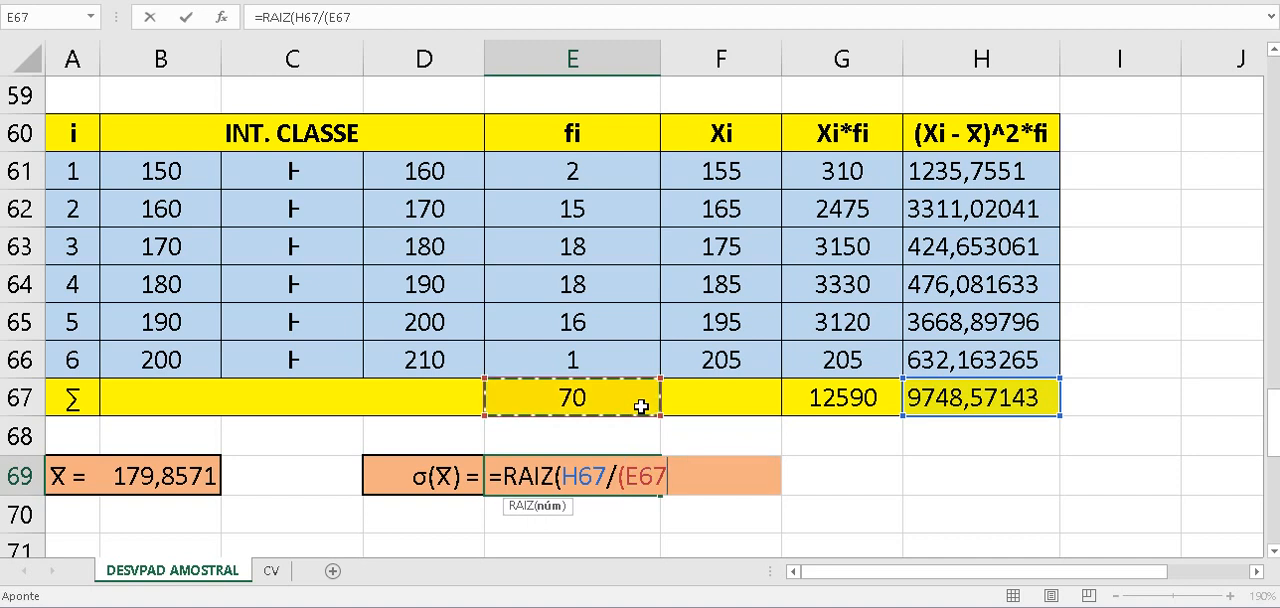
text(-1)
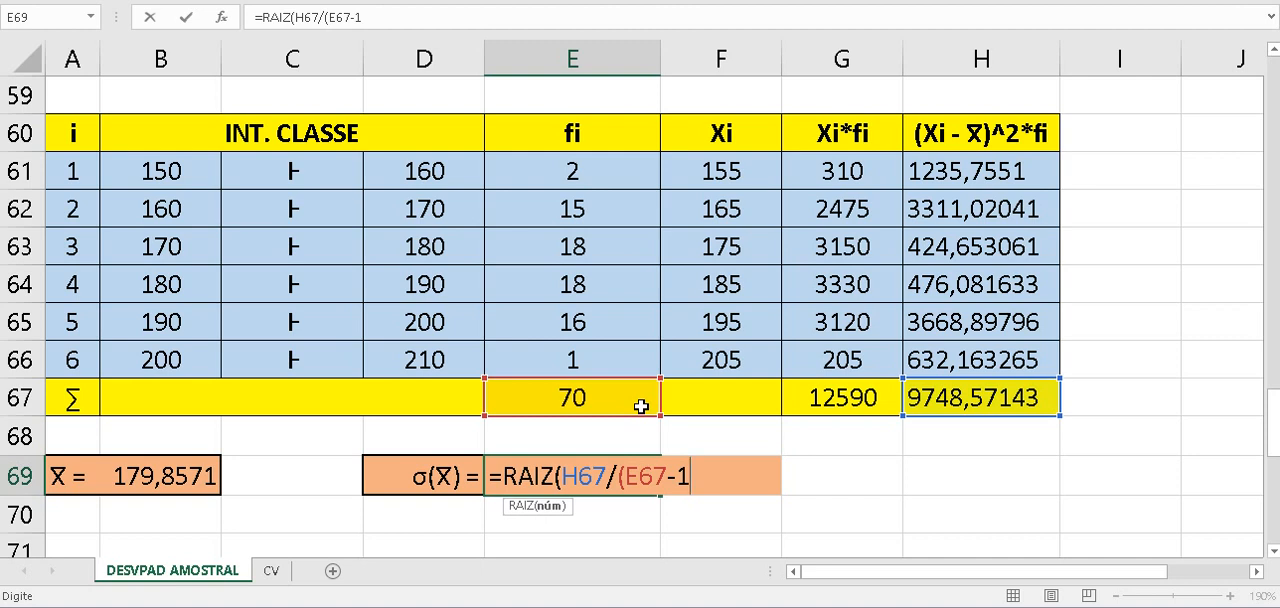
text()))
key(Return)
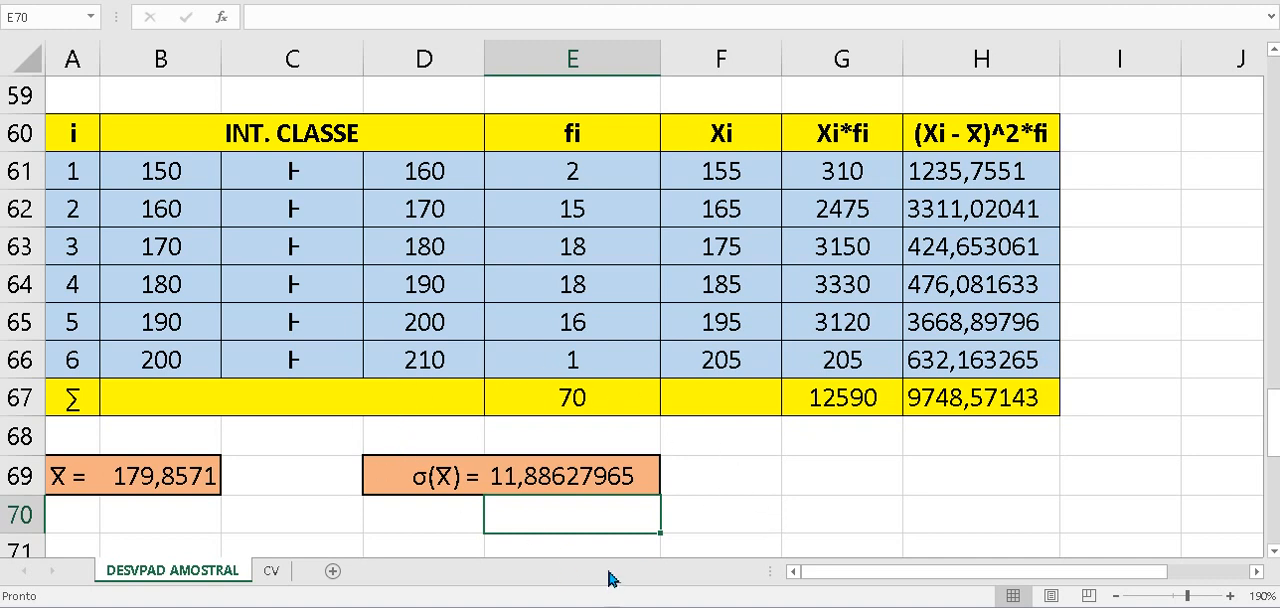
- Round the mean in B69 to two decimal places by changing its formula to =ARRED(G67/E67;2)
click(180, 478)
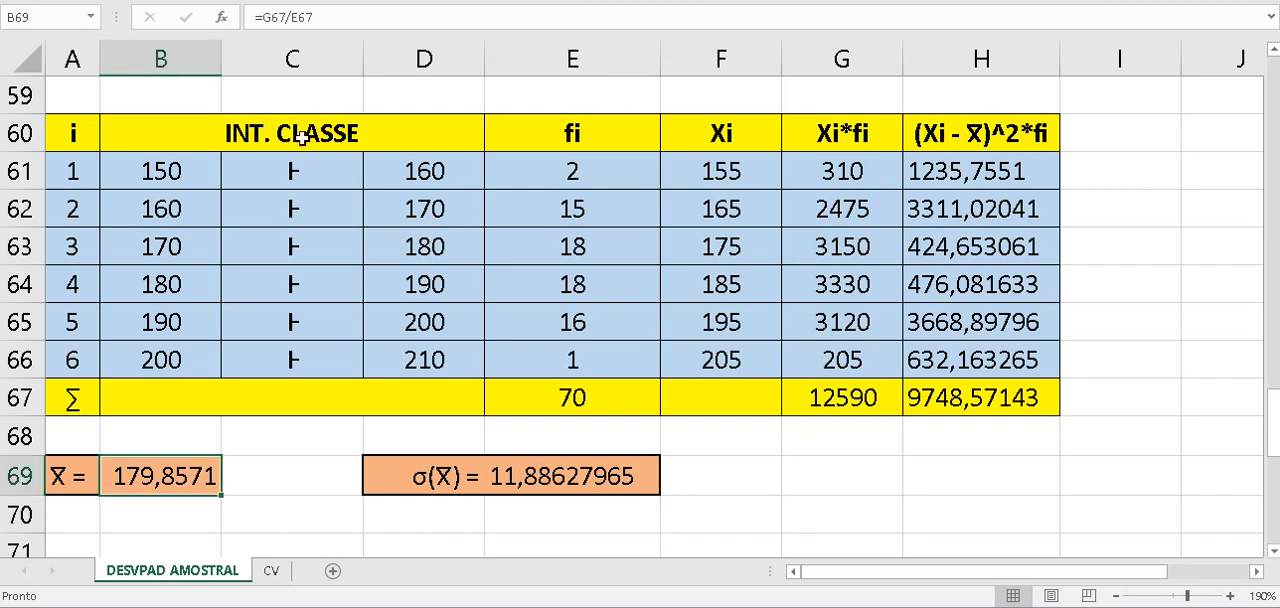
click(261, 20)
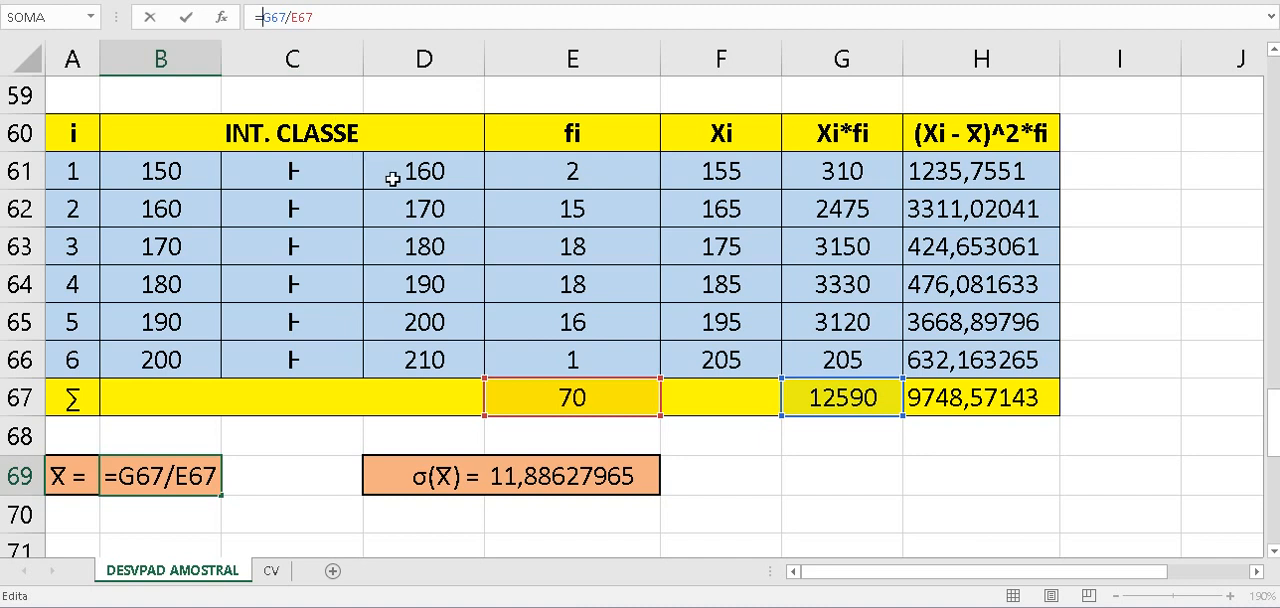
text(ARRE)
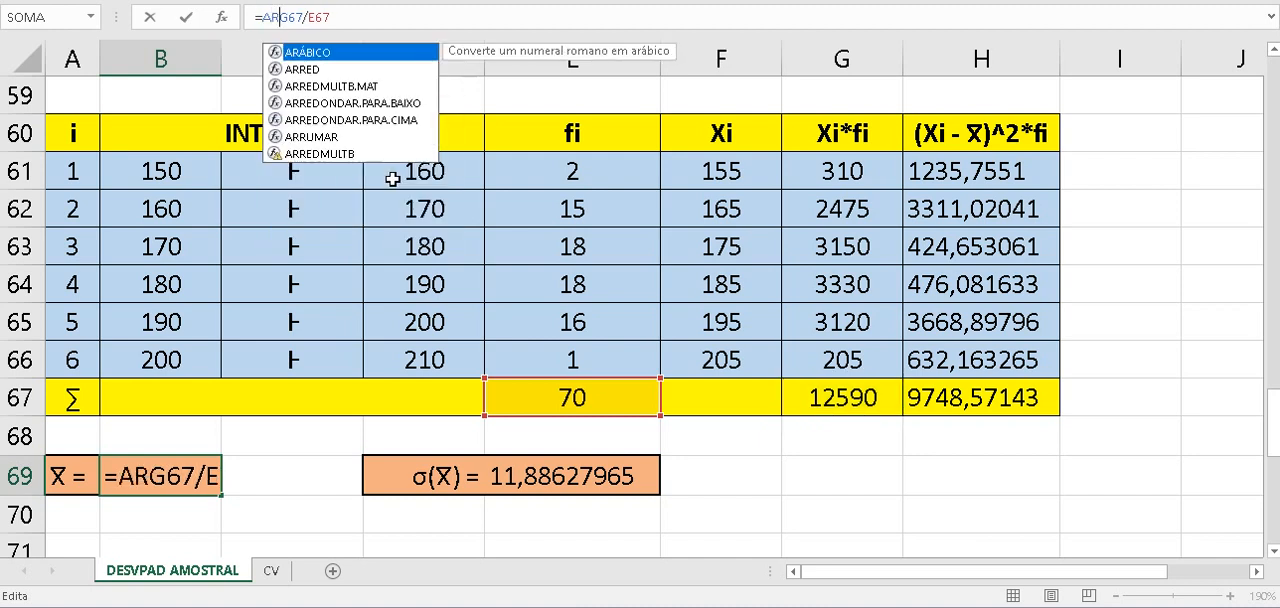
text(D)
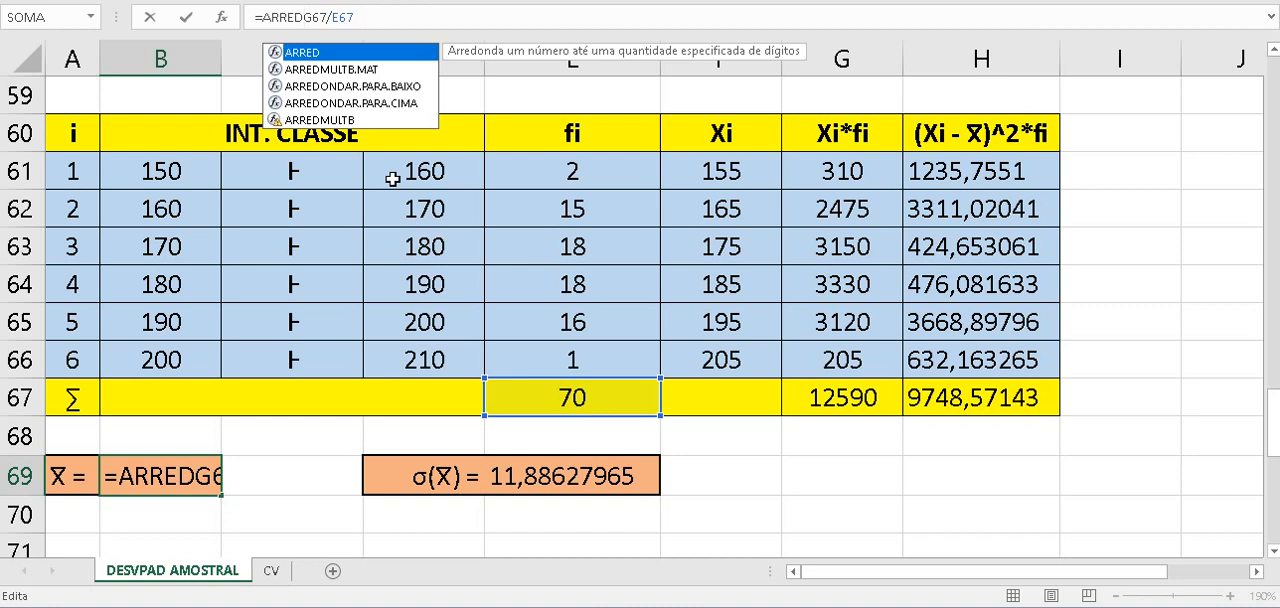
text(()
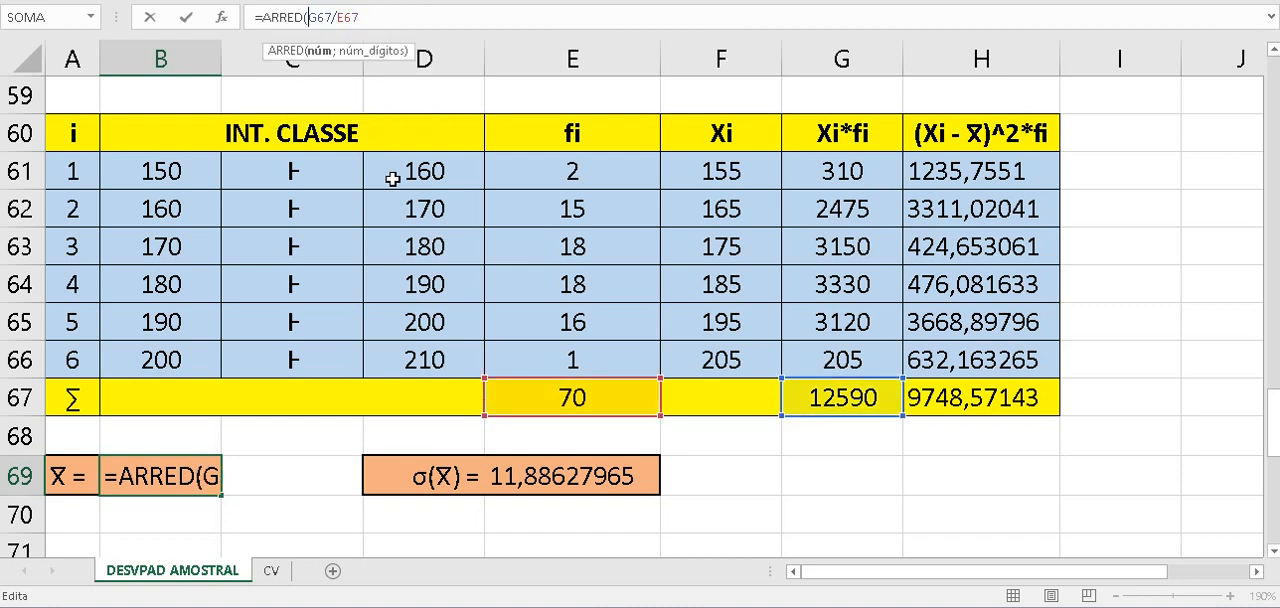
key(Right)
key(Right)
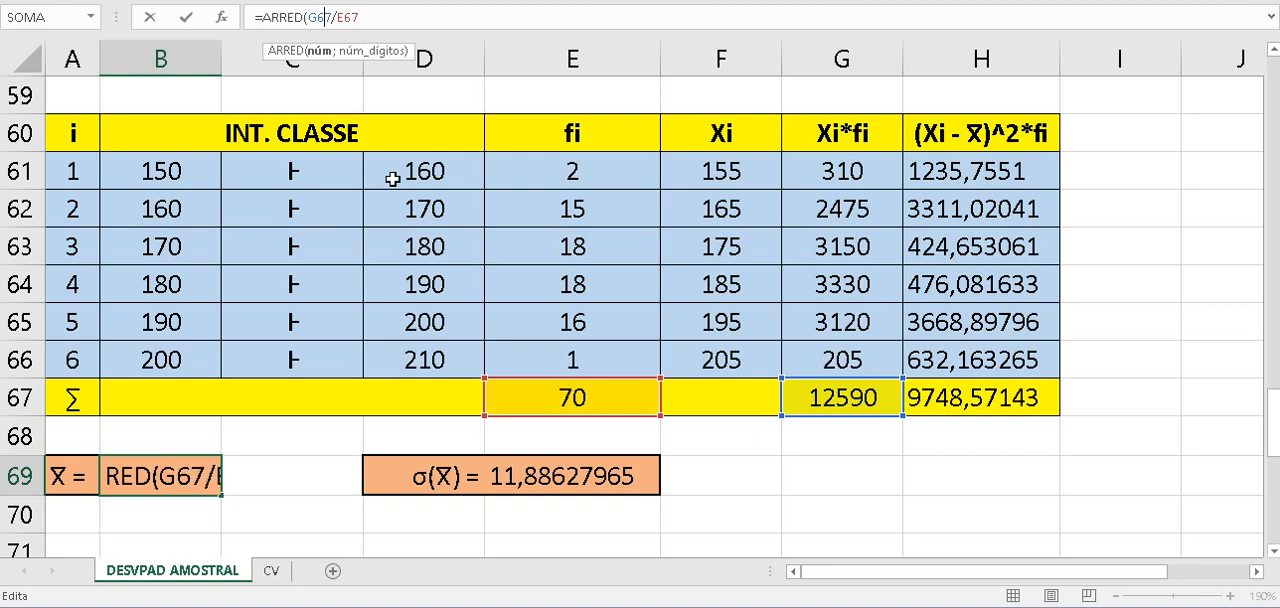
key(Right)
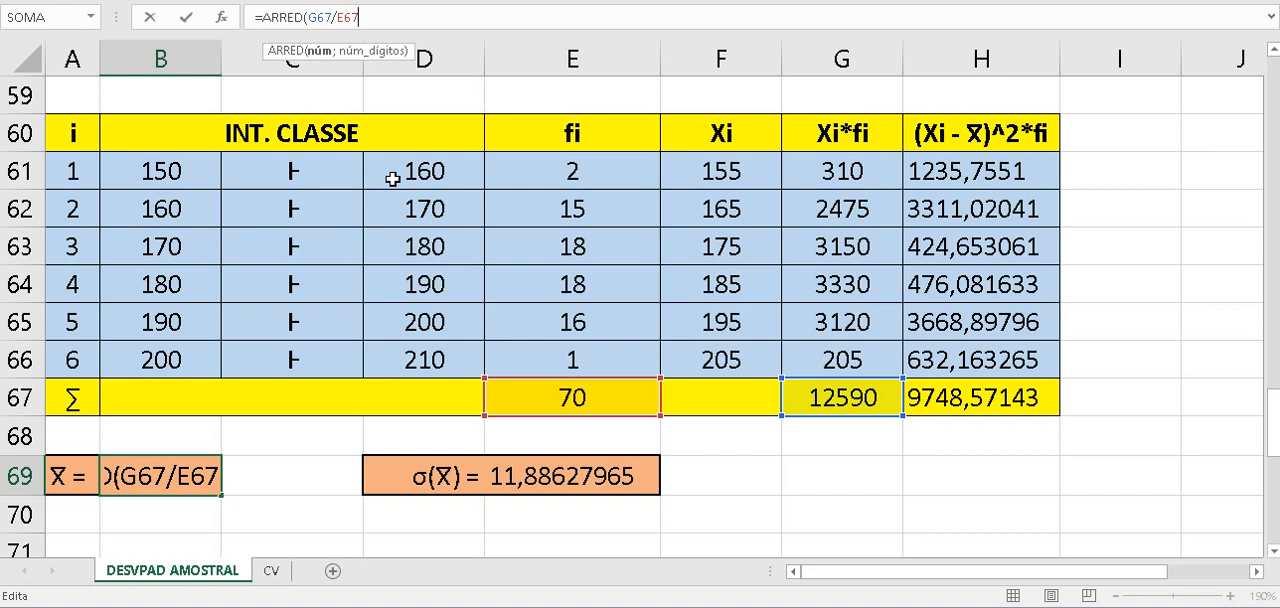
text(;)
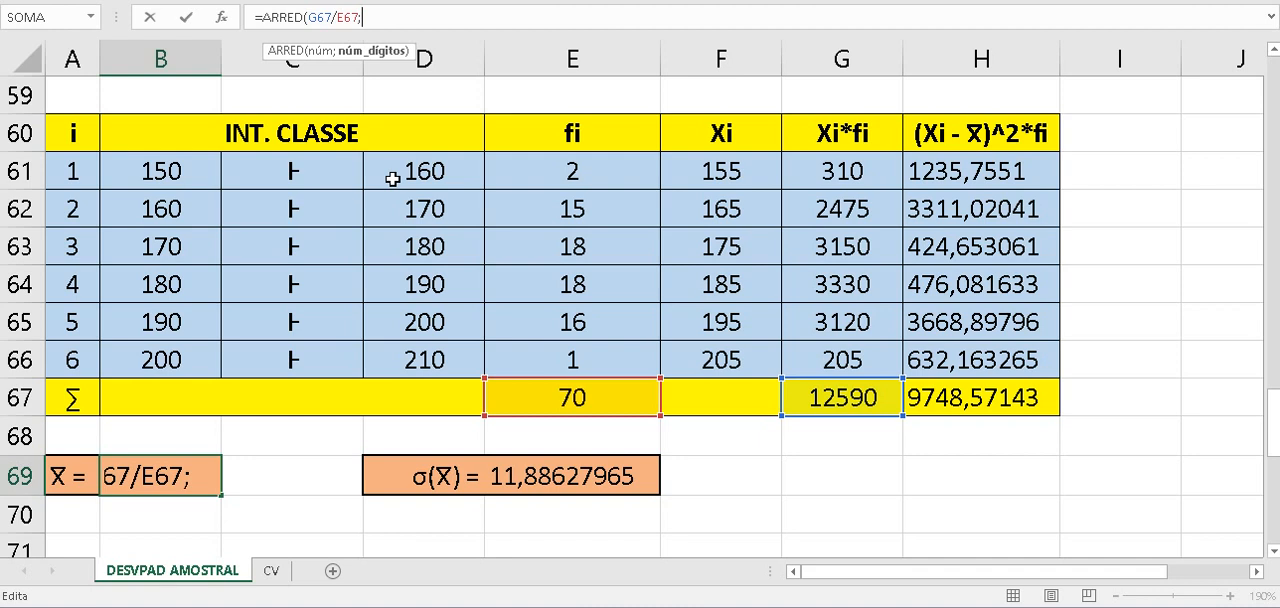
text(2))
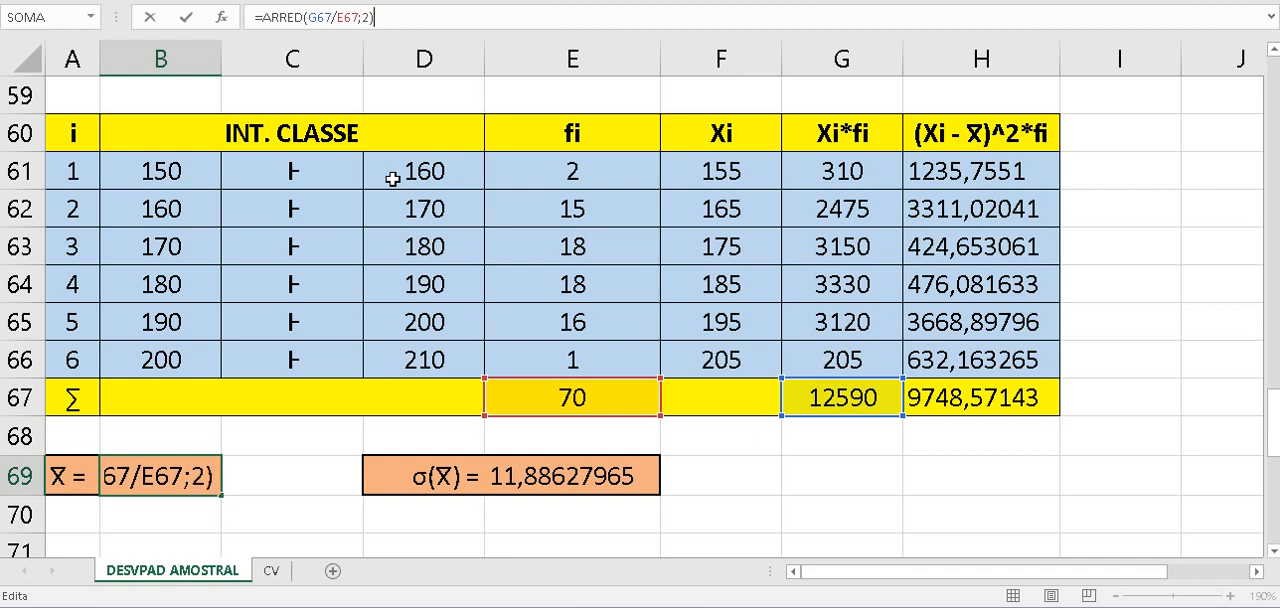
key(Return)
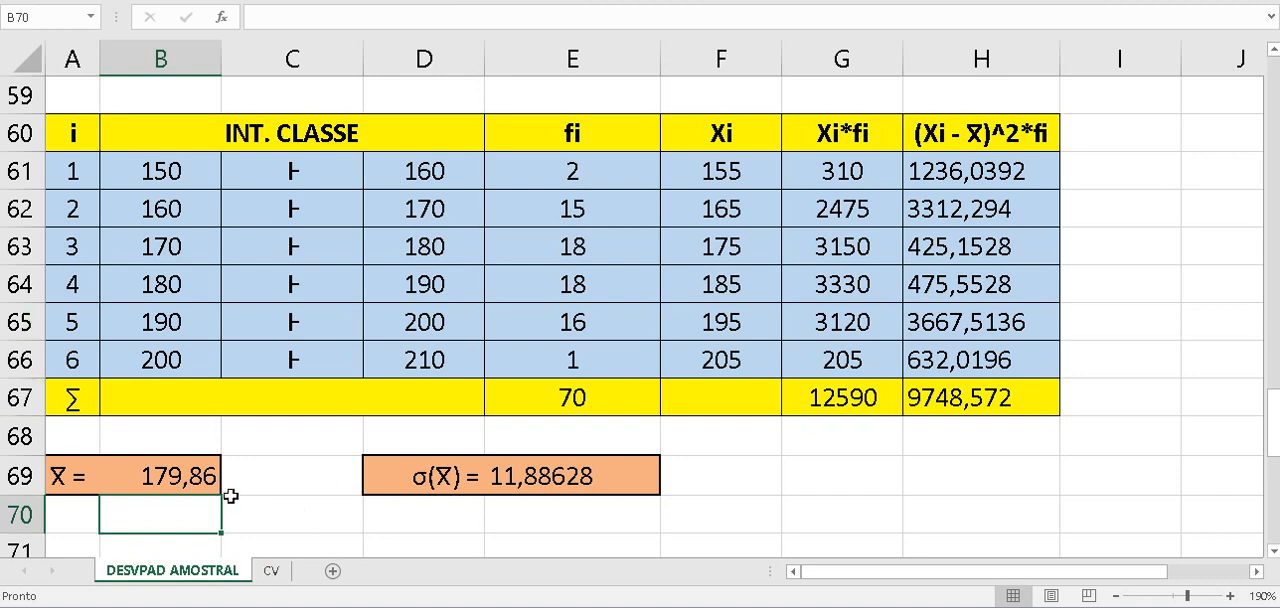
- Round the sample standard deviation in E69 to two decimal places by changing its formula to =ARRED(RAIZ(H67/(E67-1));2)
click(608, 487)
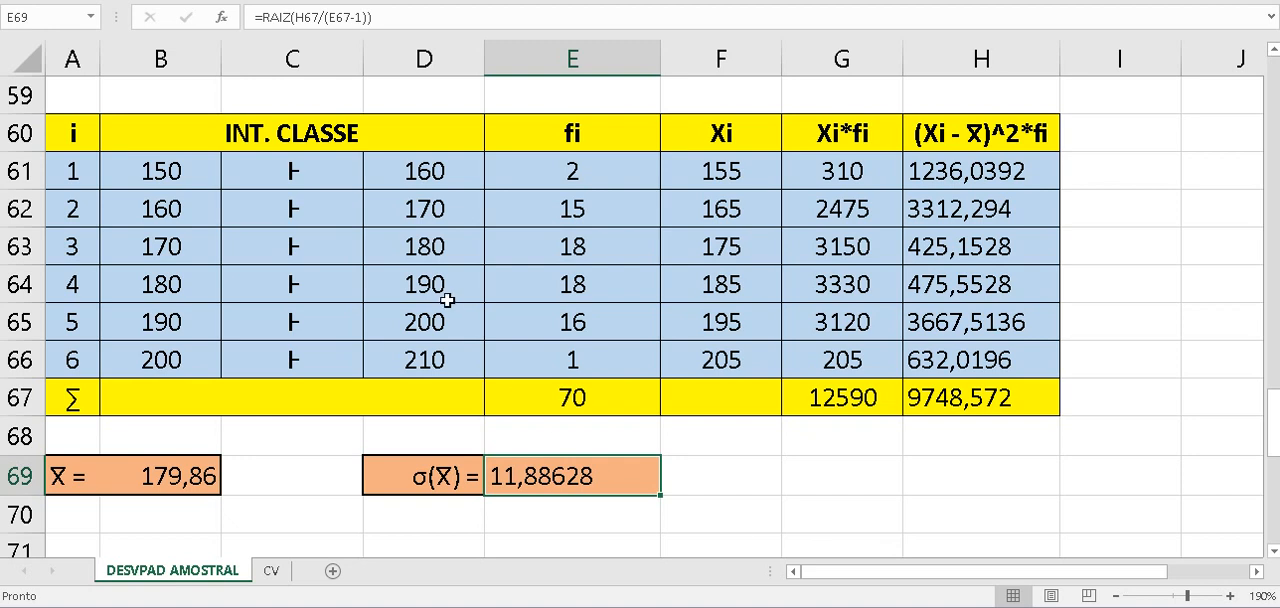
click(262, 18)
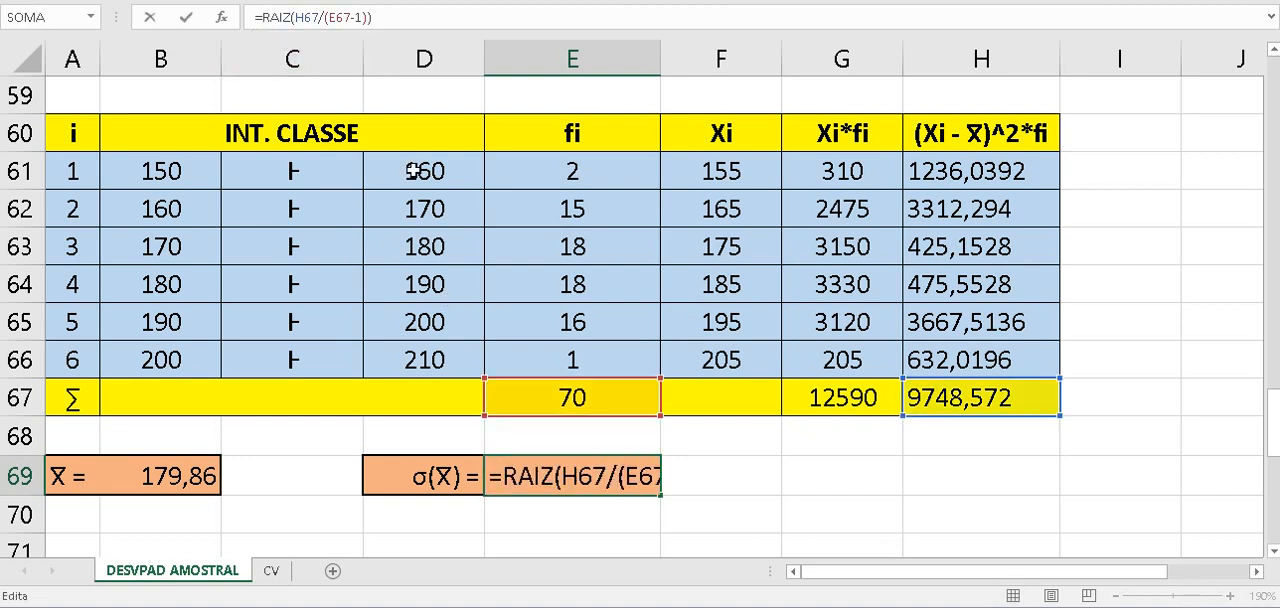
text(ARRE)
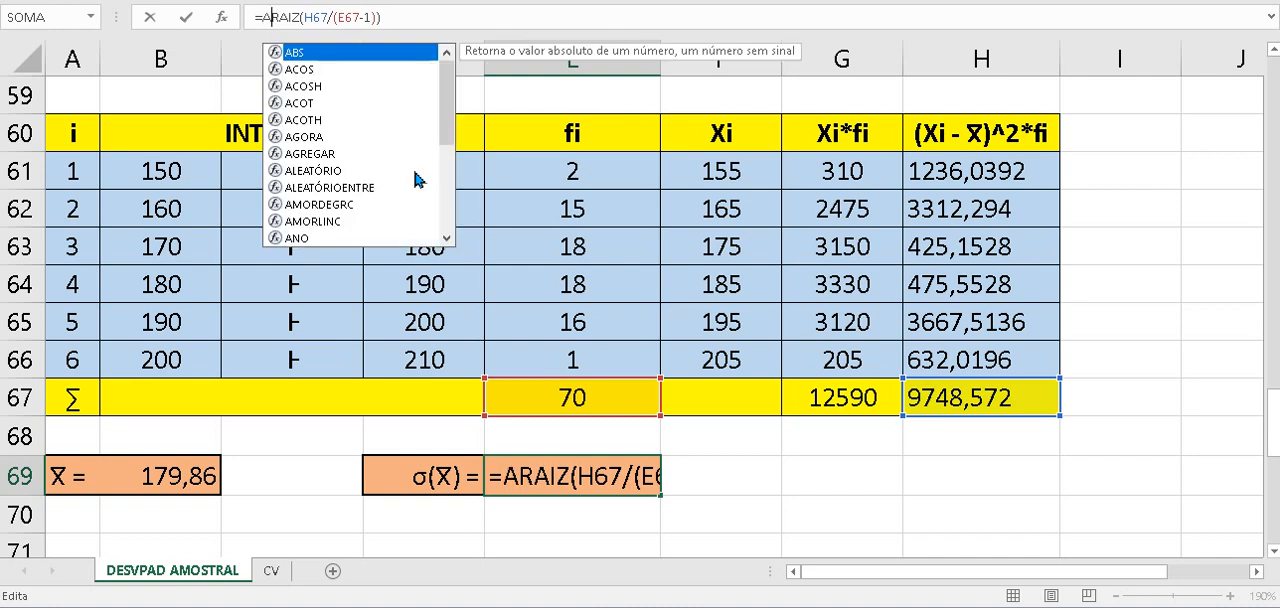
text(D)
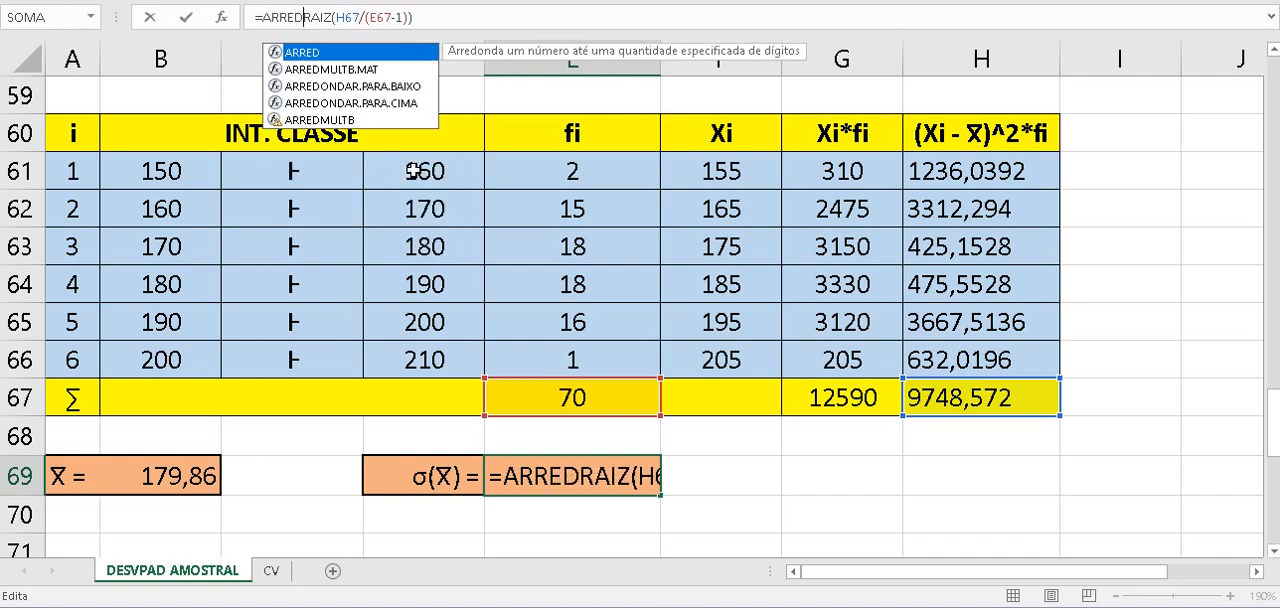
text(()
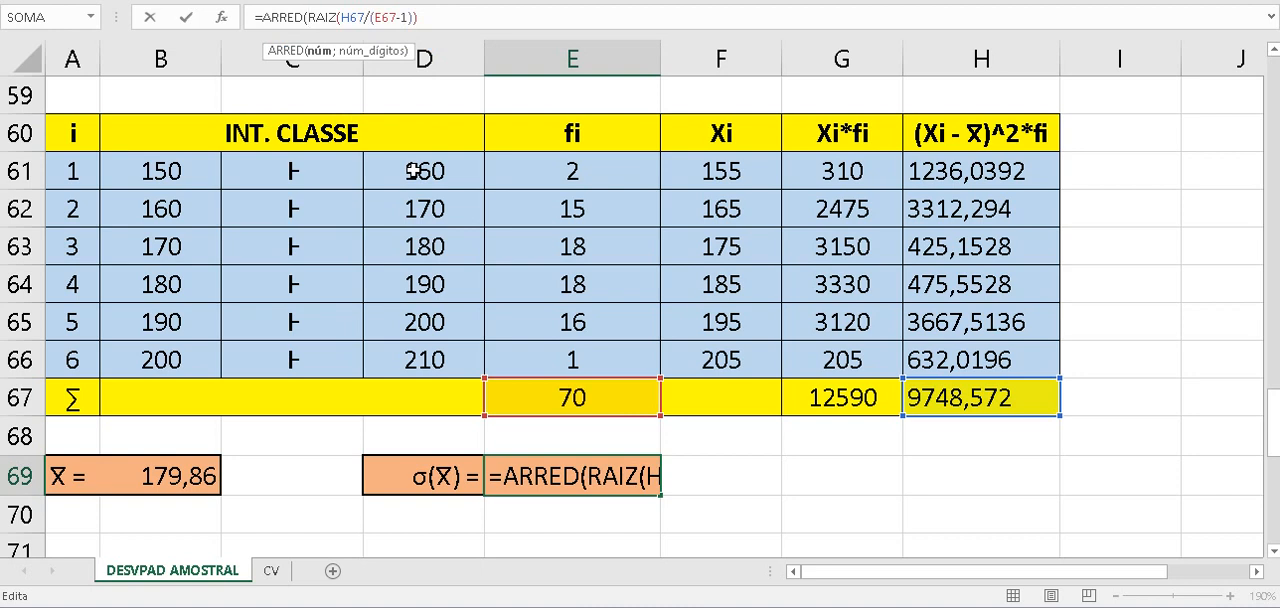
key(Right)
key(Right)
key(Right)
key(Right)
key(Right)
key(Right)
key(Right)
key(Right)
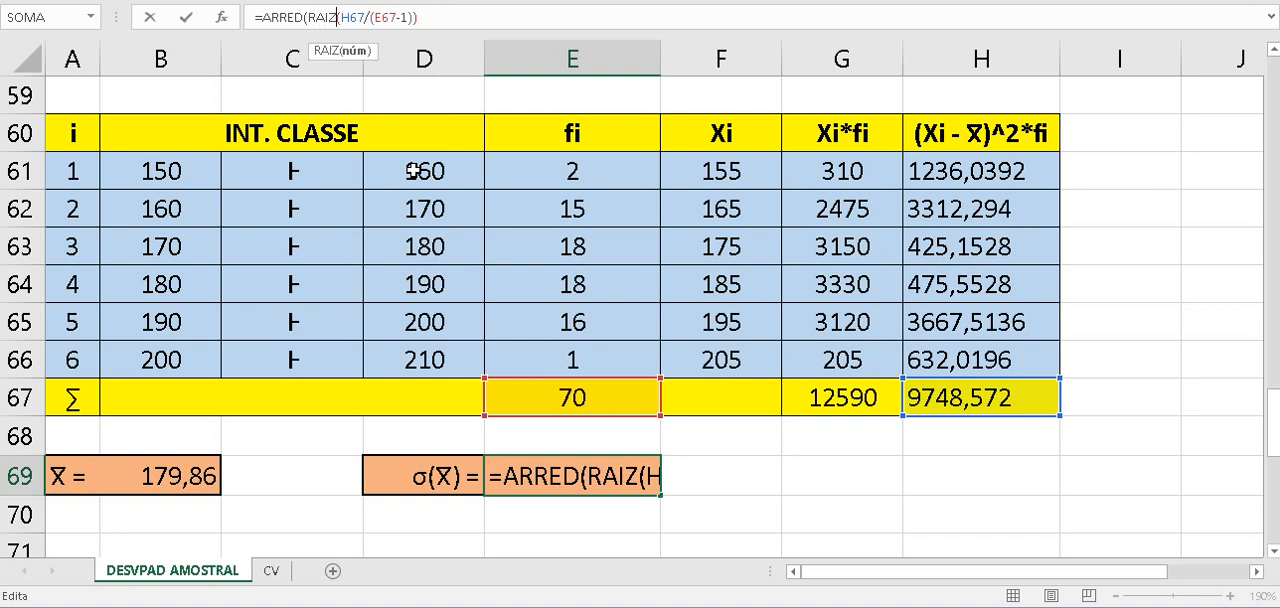
key(Right)
key(Right)
key(Right)
key(Right)
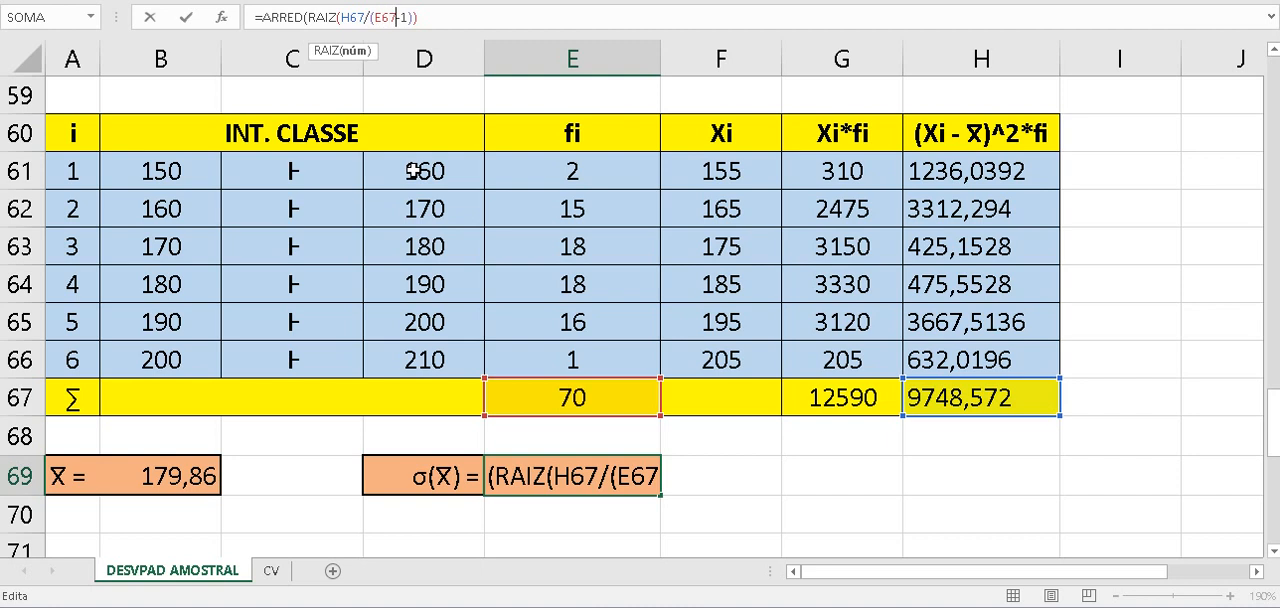
key(Right)
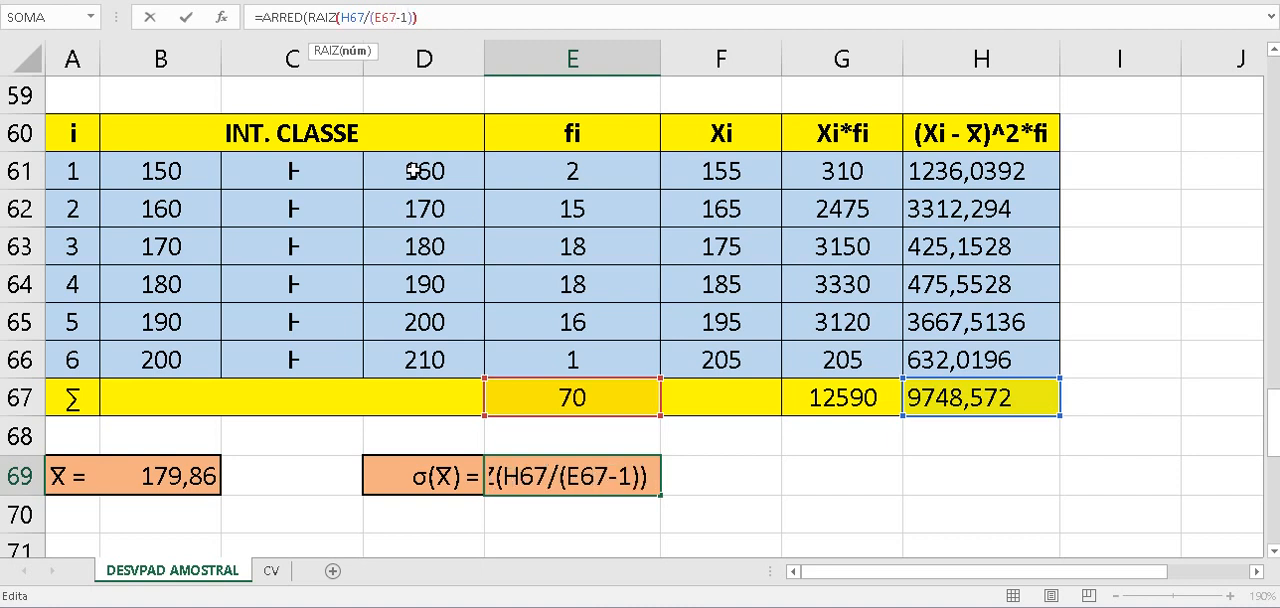
key(Right)
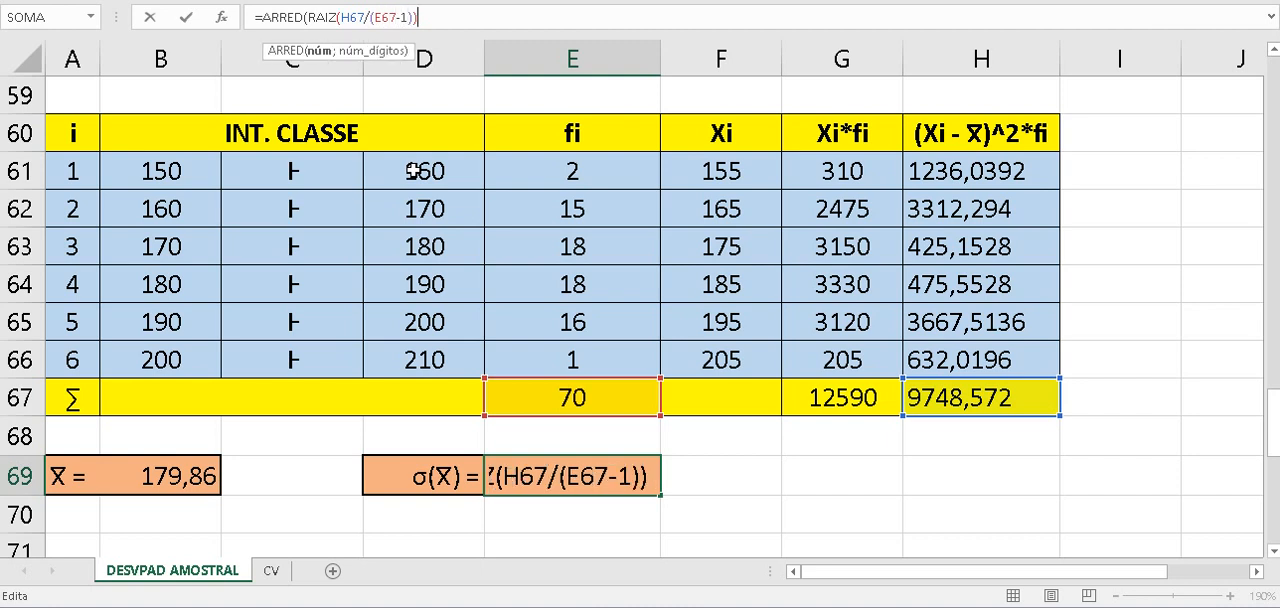
text(;2)
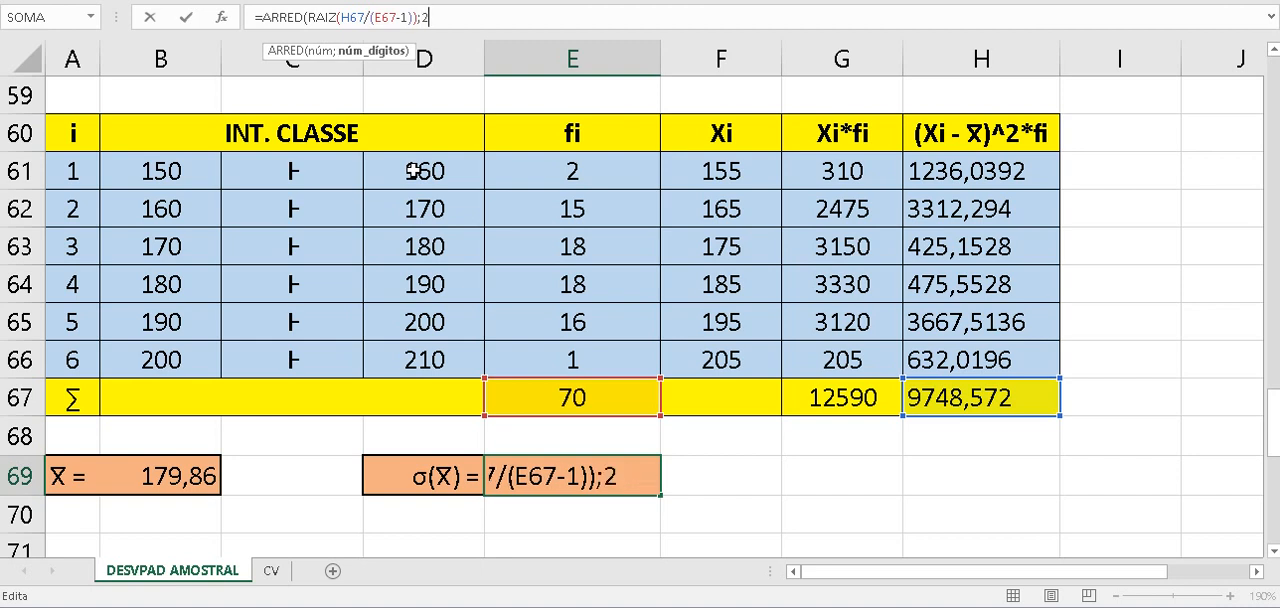
text())
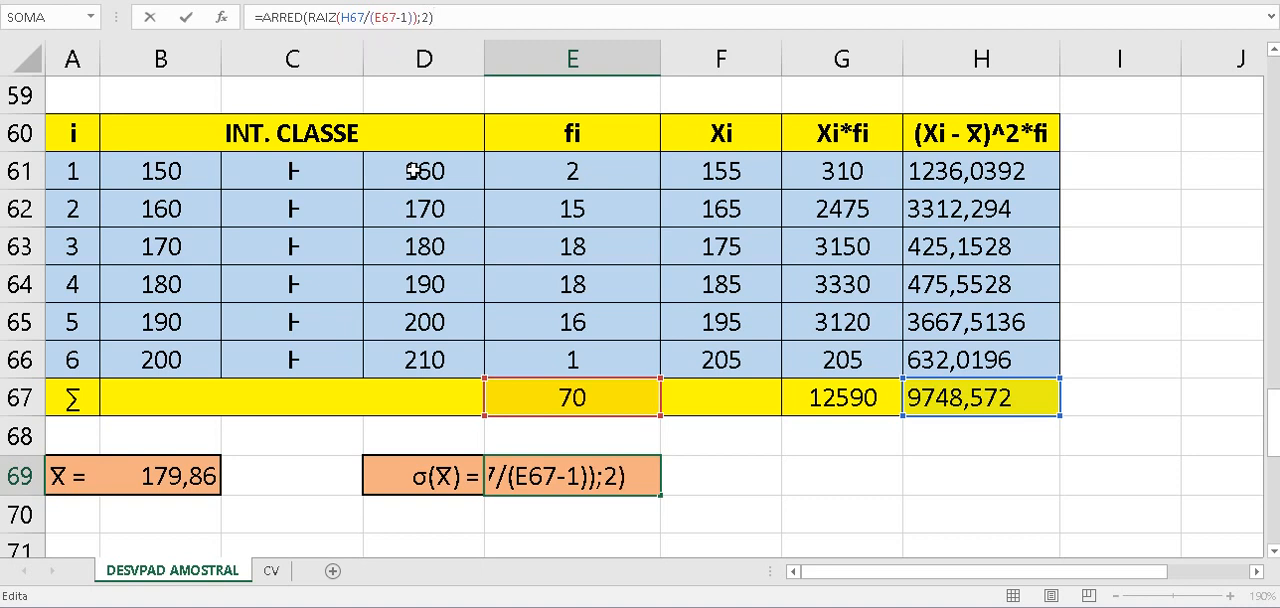
key(Return)
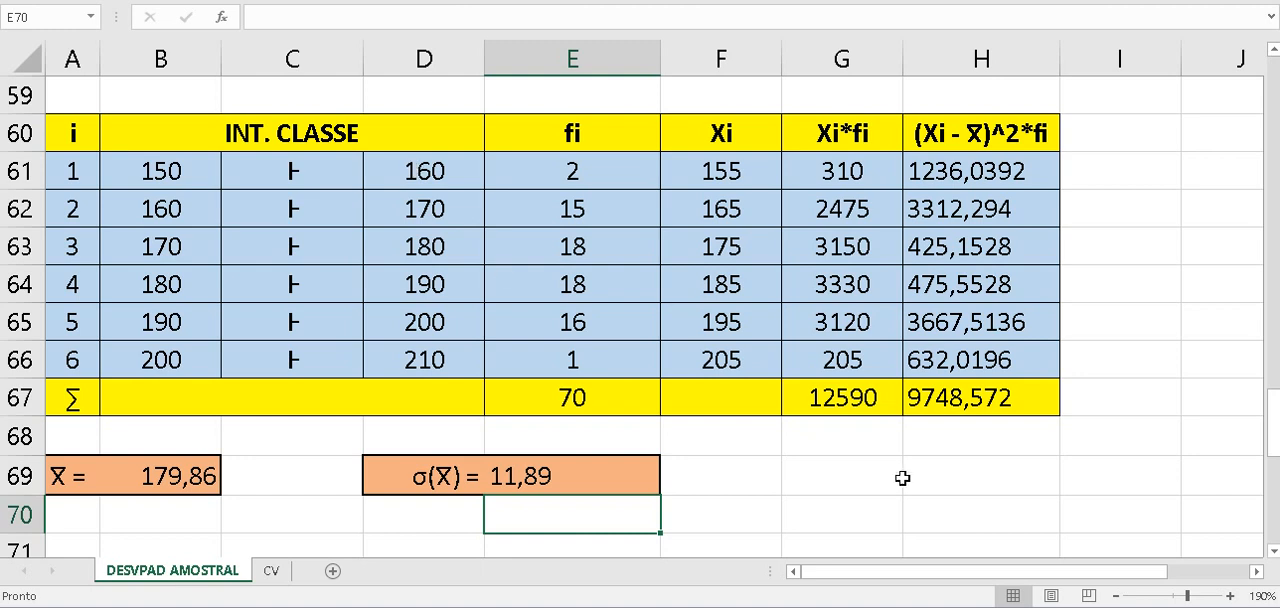
click(266, 480)
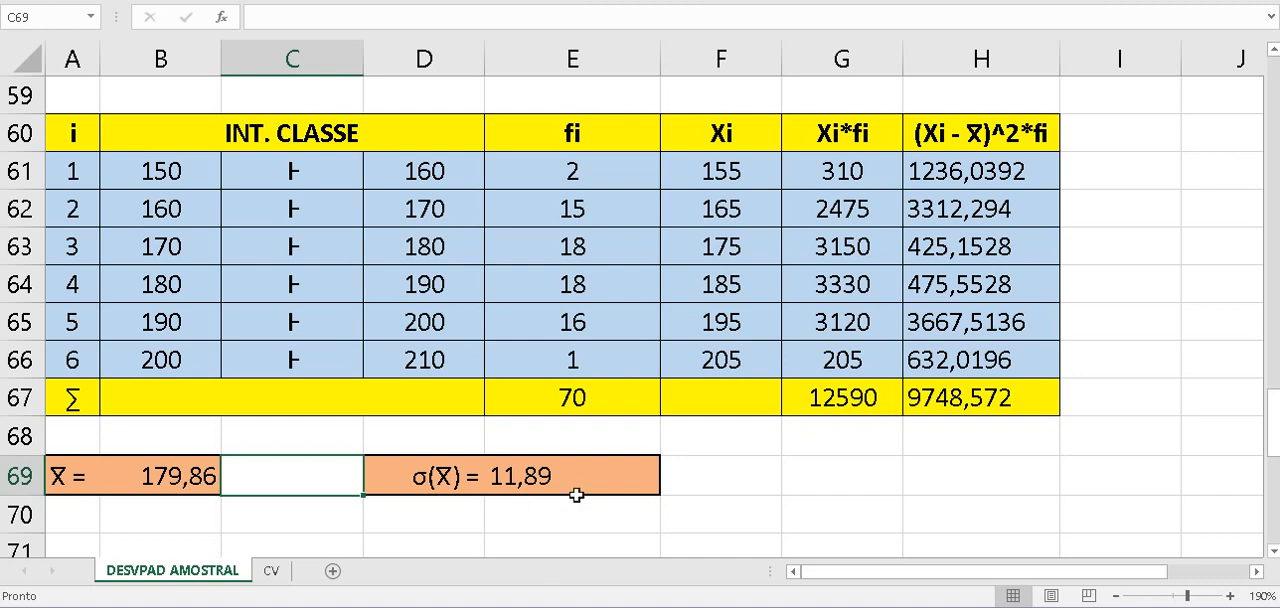
click(1151, 466)
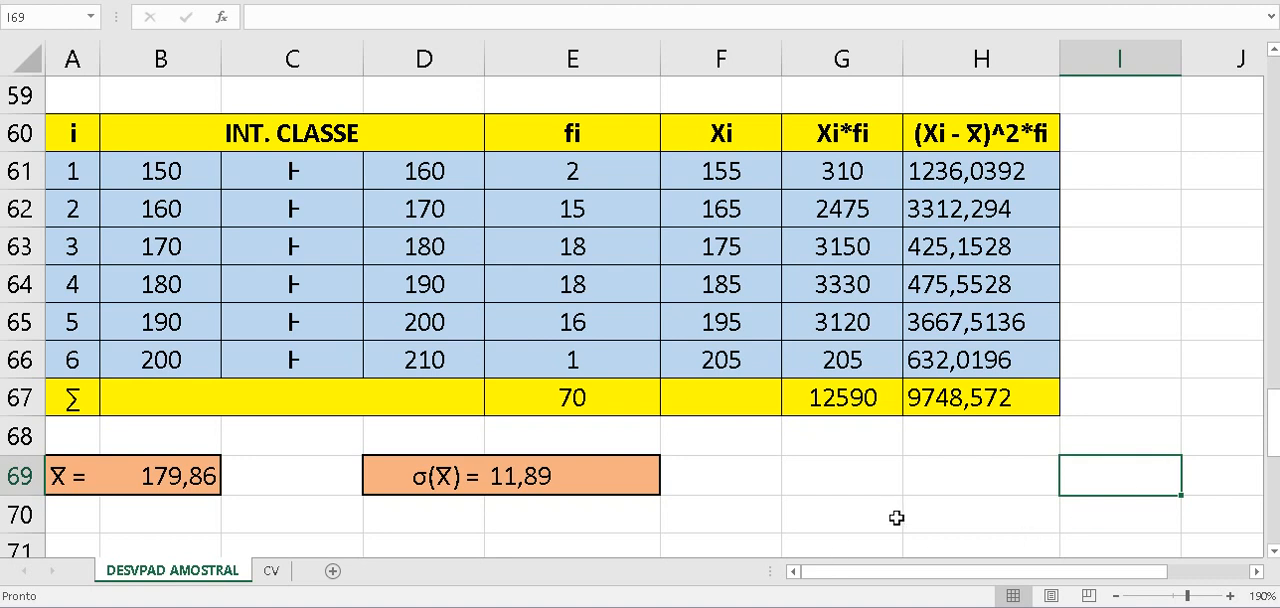
click(97, 98)
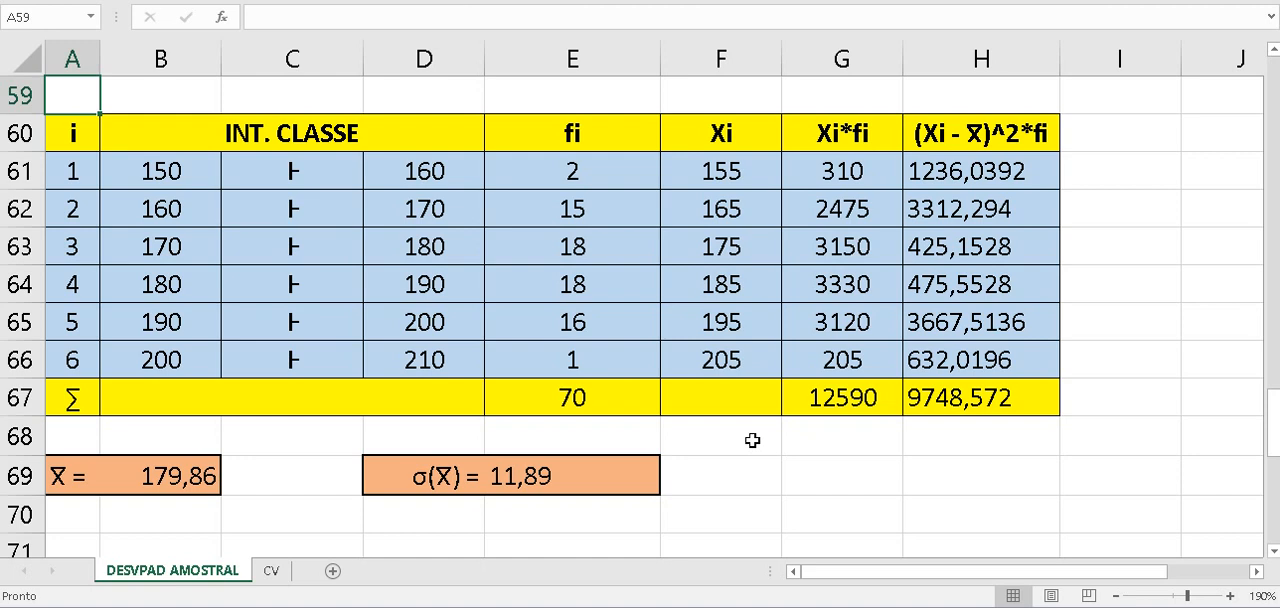
scroll(752, 440, down, 4)
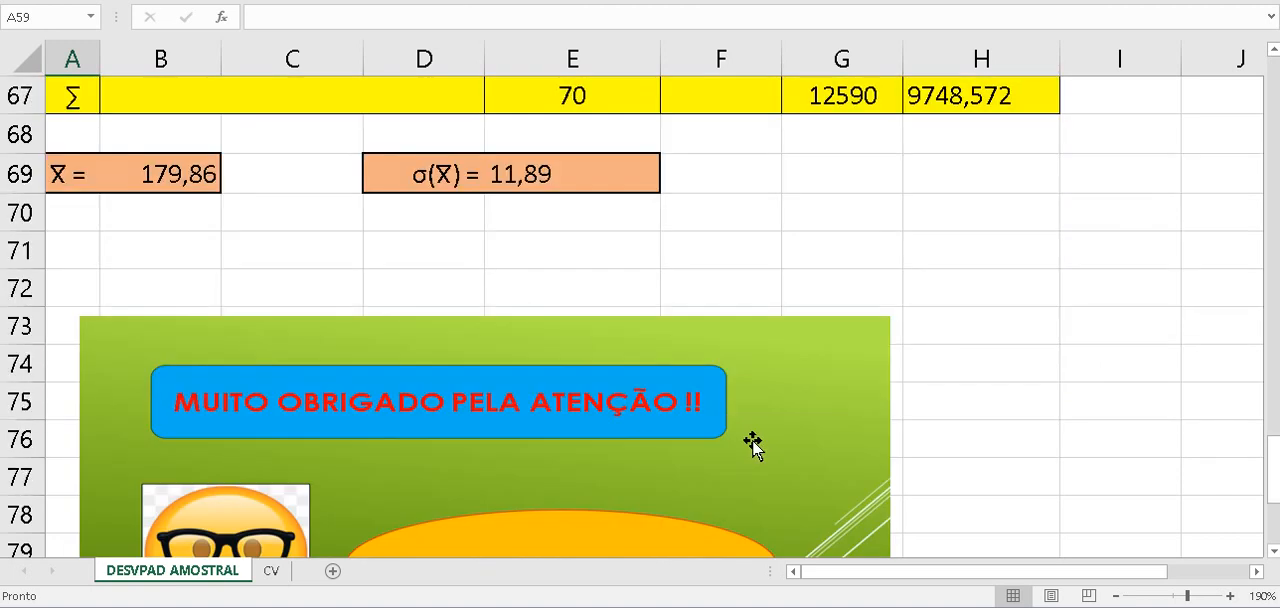